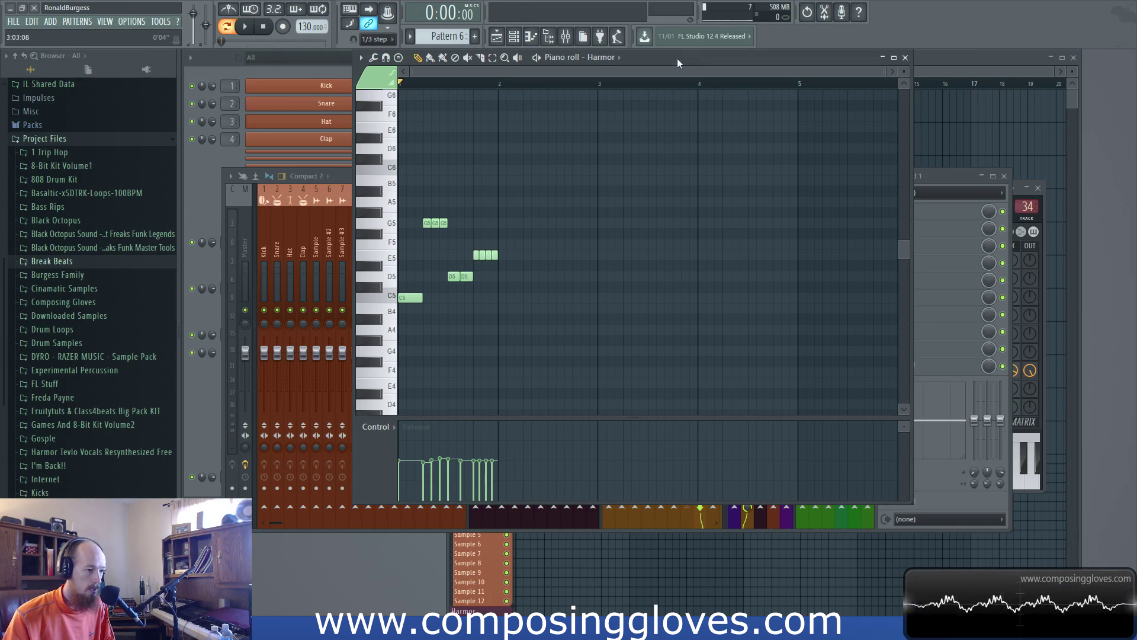
Delete all existing notes from the Harmor piano roll and clear the time selection.
drag(677, 59, 671, 96)
drag(396, 224, 540, 392)
click(460, 302)
ctrl+scroll(460, 303, up, 2)
scroll(526, 355, up, 2)
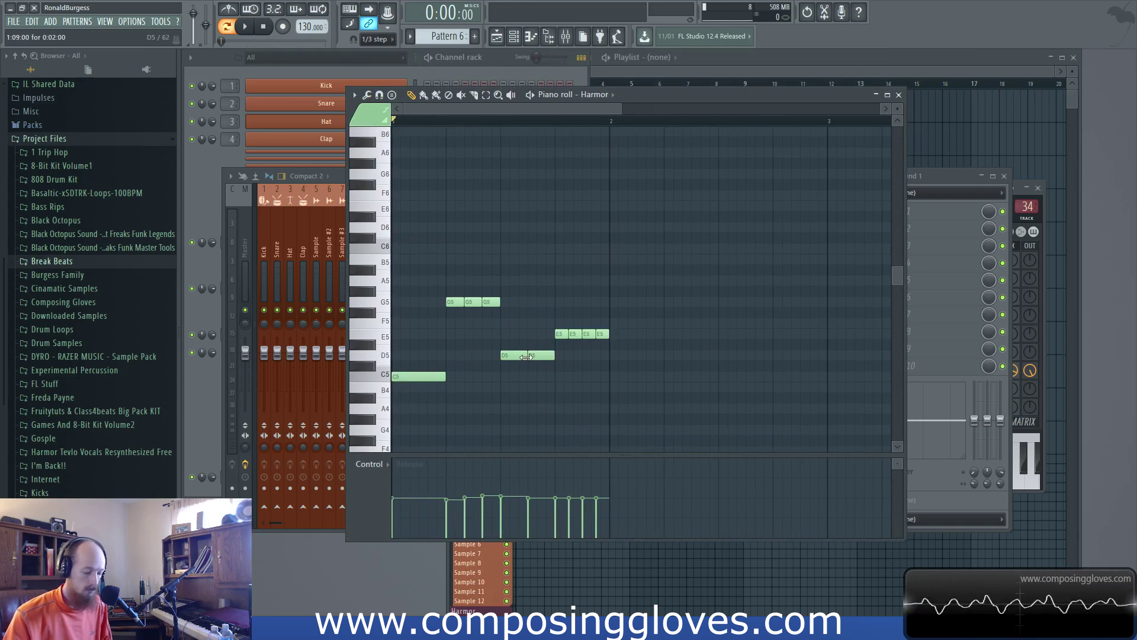
key(ctrl+a)
key(Delete)
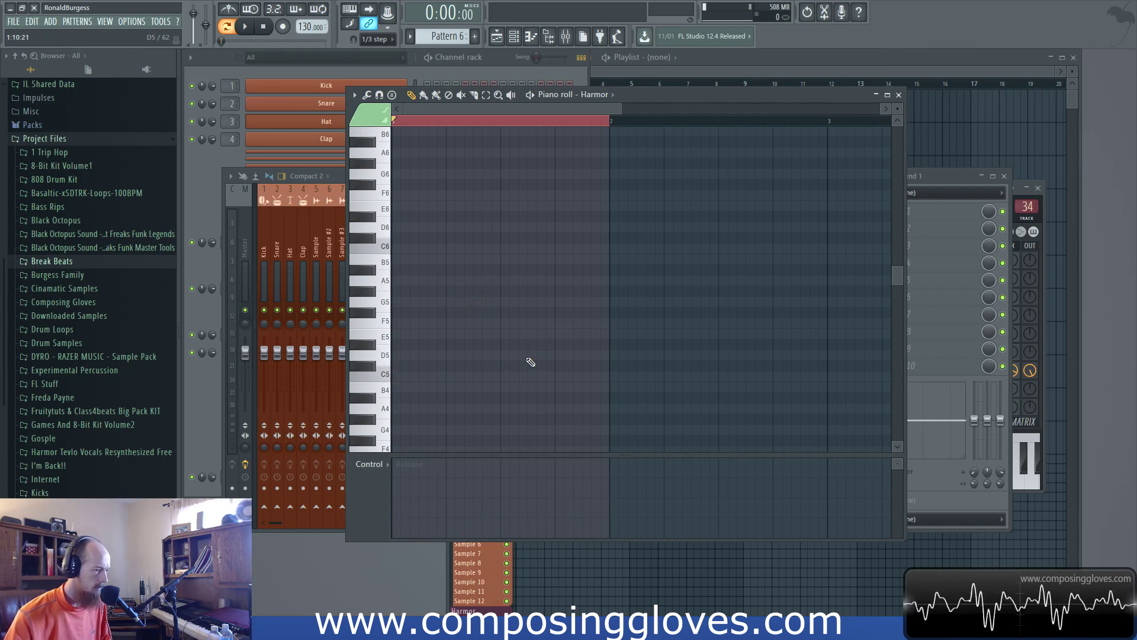
drag(394, 257, 368, 391)
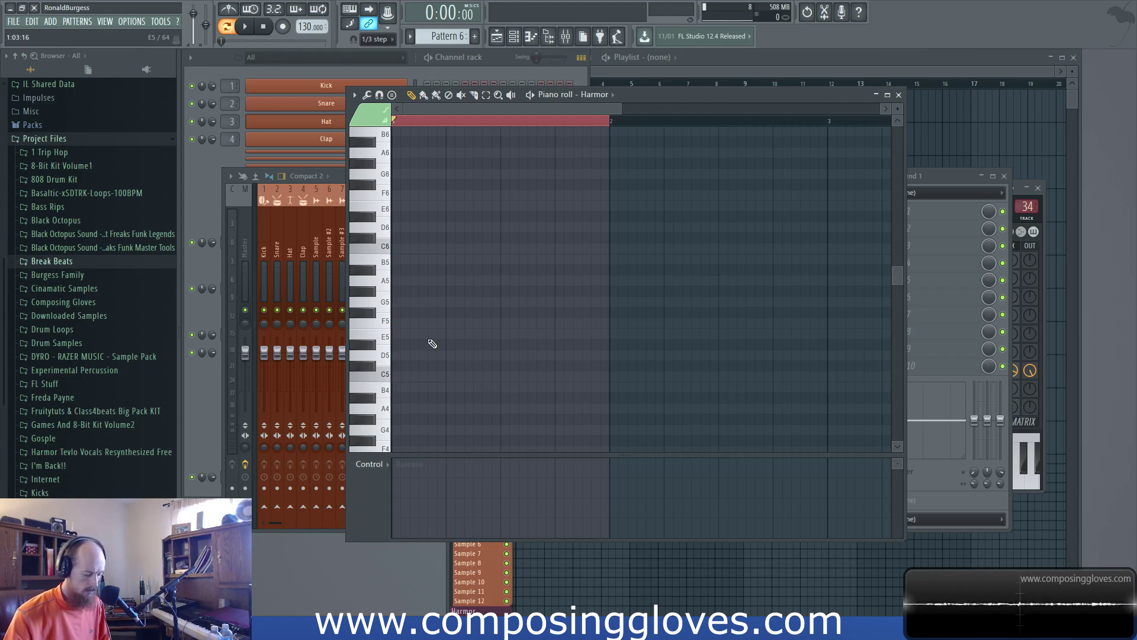
key(ctrl+d)
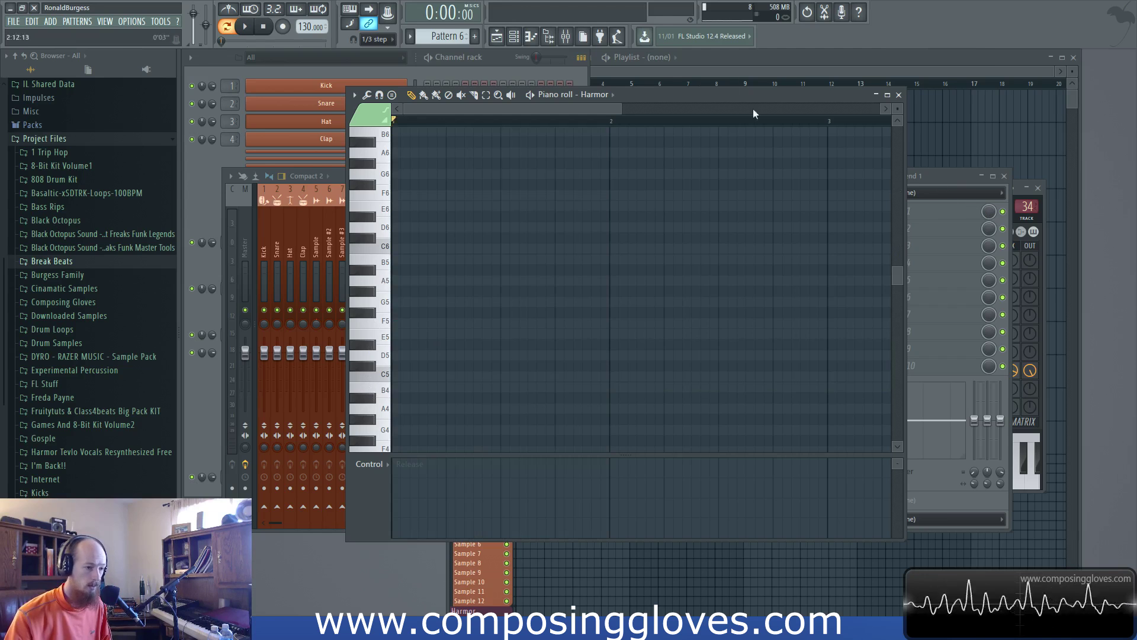
drag(676, 95, 693, 80)
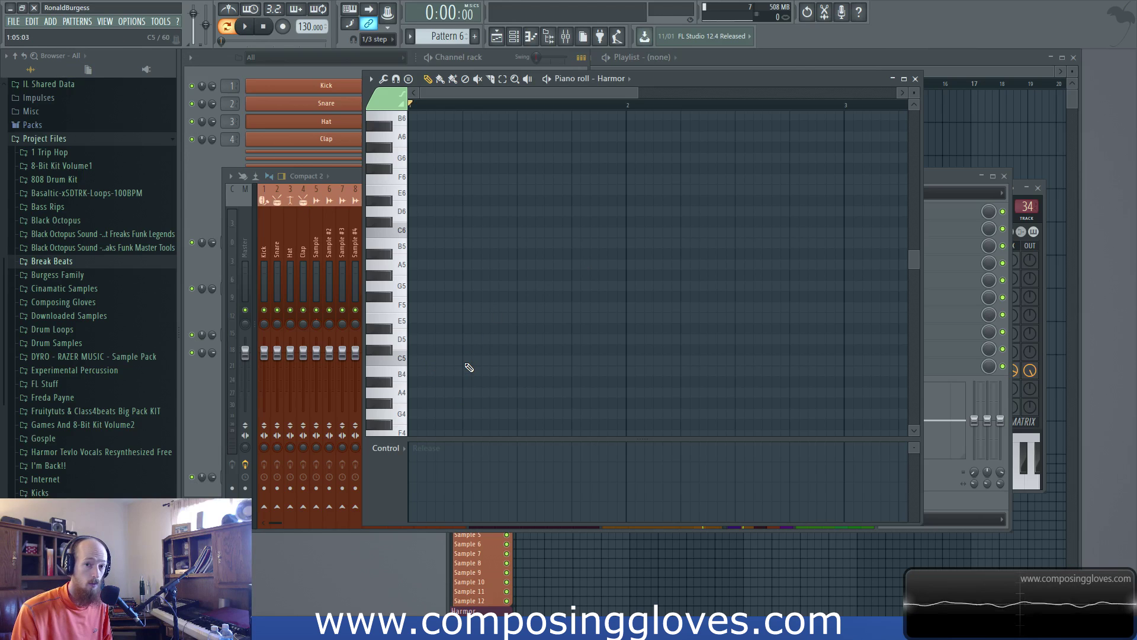
Place four short C5 notes in the first bar, one at the start of each beat.
click(414, 360)
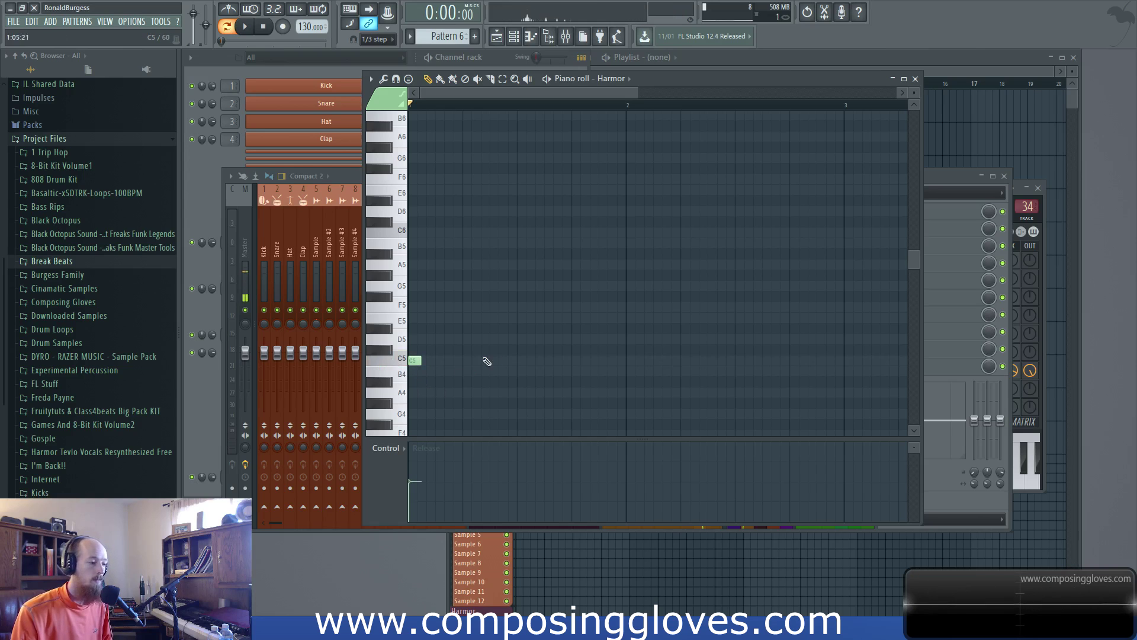
click(471, 361)
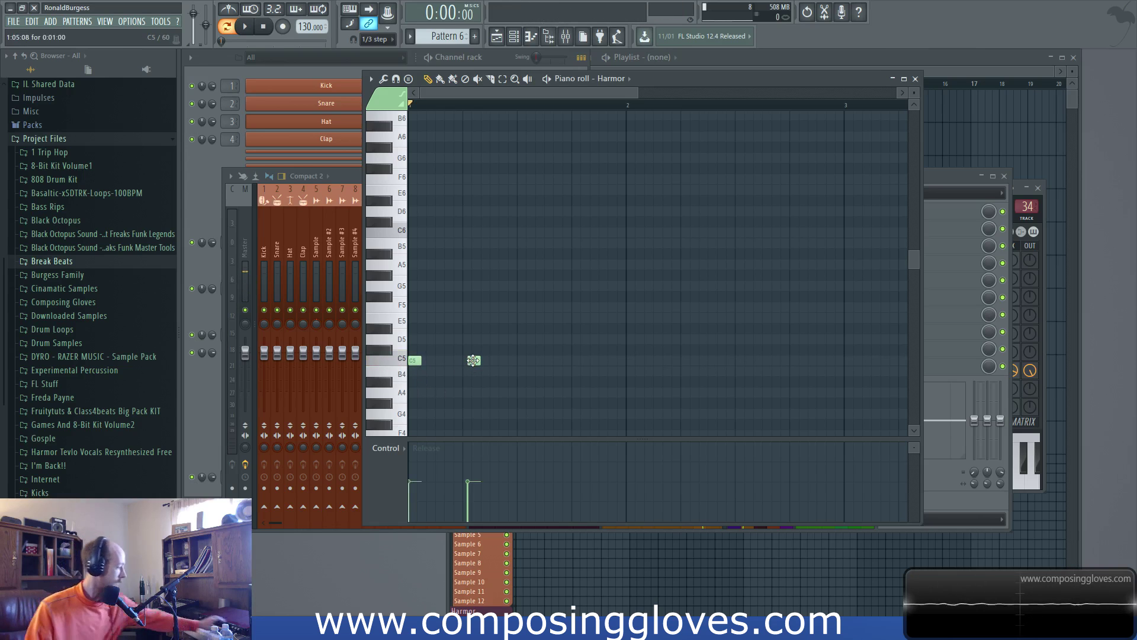
right_click(474, 361)
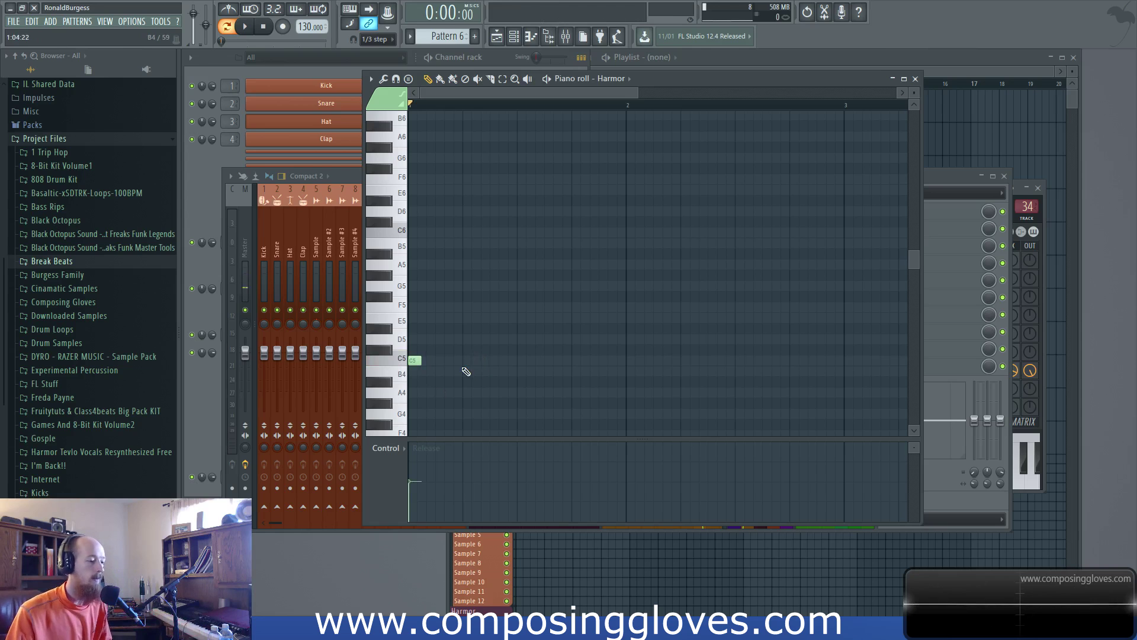
click(469, 361)
click(524, 360)
click(580, 361)
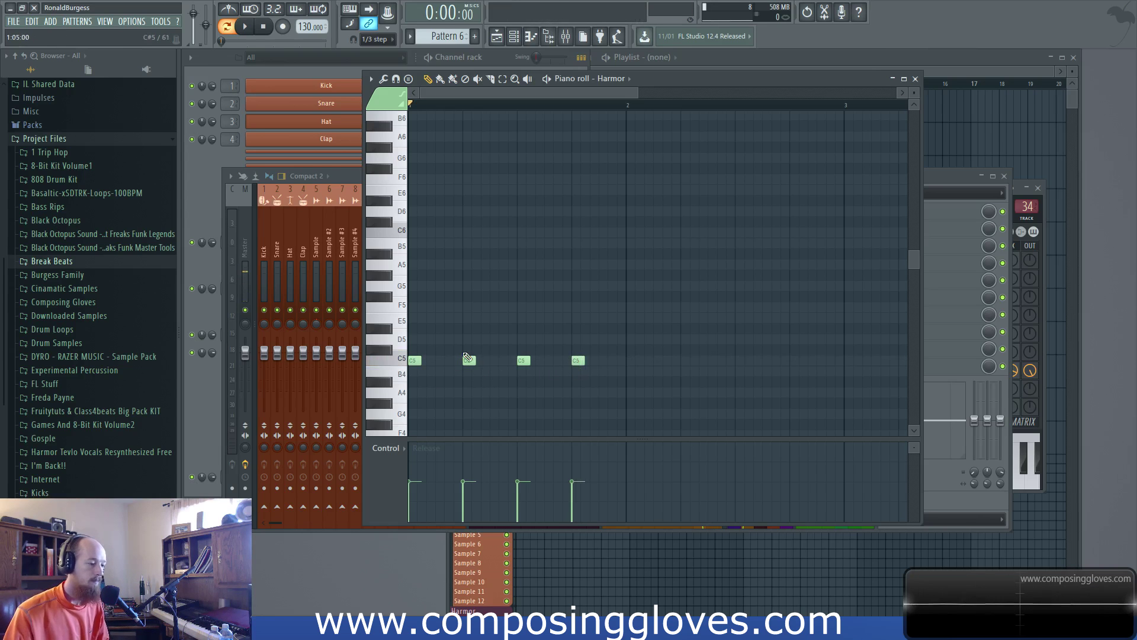
Raise the velocity of the first C5 note above the other three and select that note.
scroll(424, 329, down, 3)
double_click(402, 359)
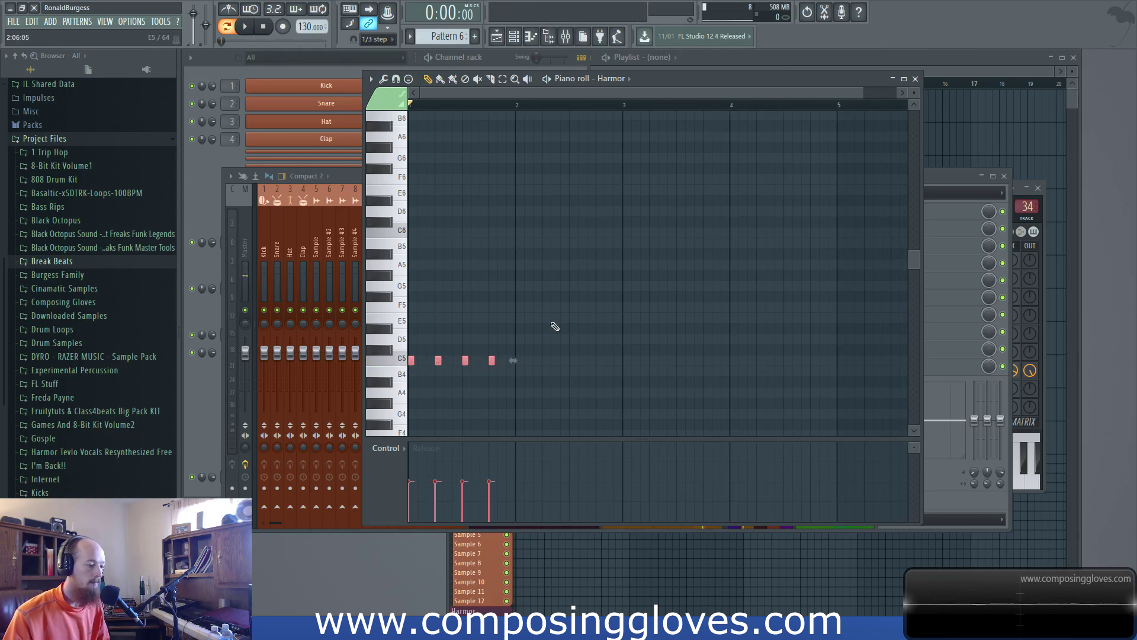
scroll(431, 386, up, 3)
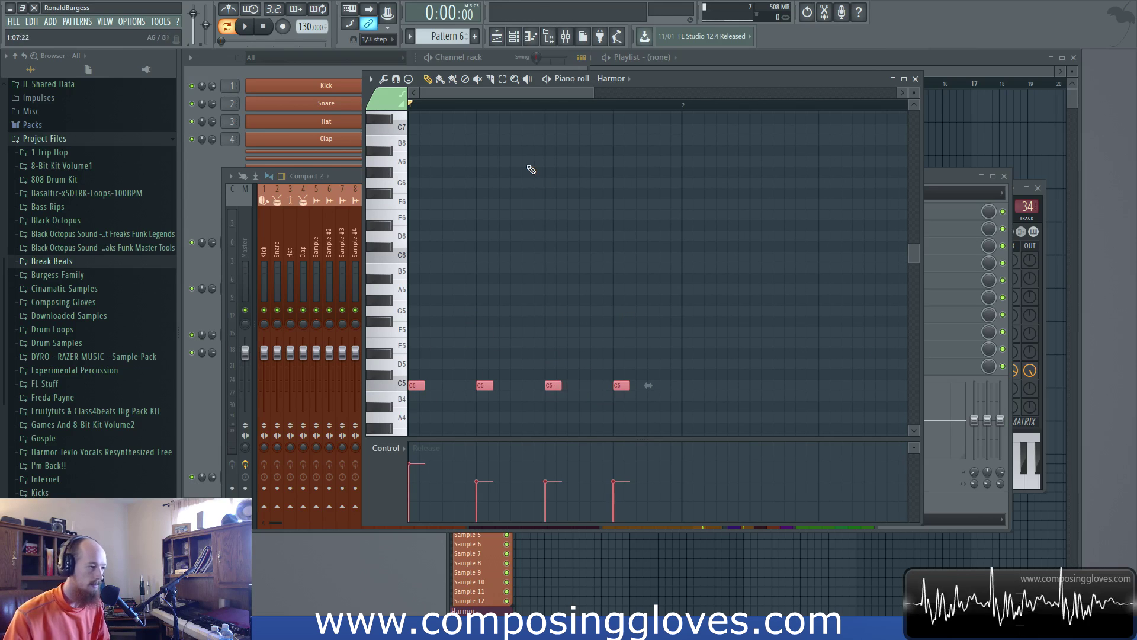
scroll(510, 322, down, 1)
scroll(427, 379, up, 1)
click(440, 351)
scroll(441, 351, down, 1)
click(417, 355)
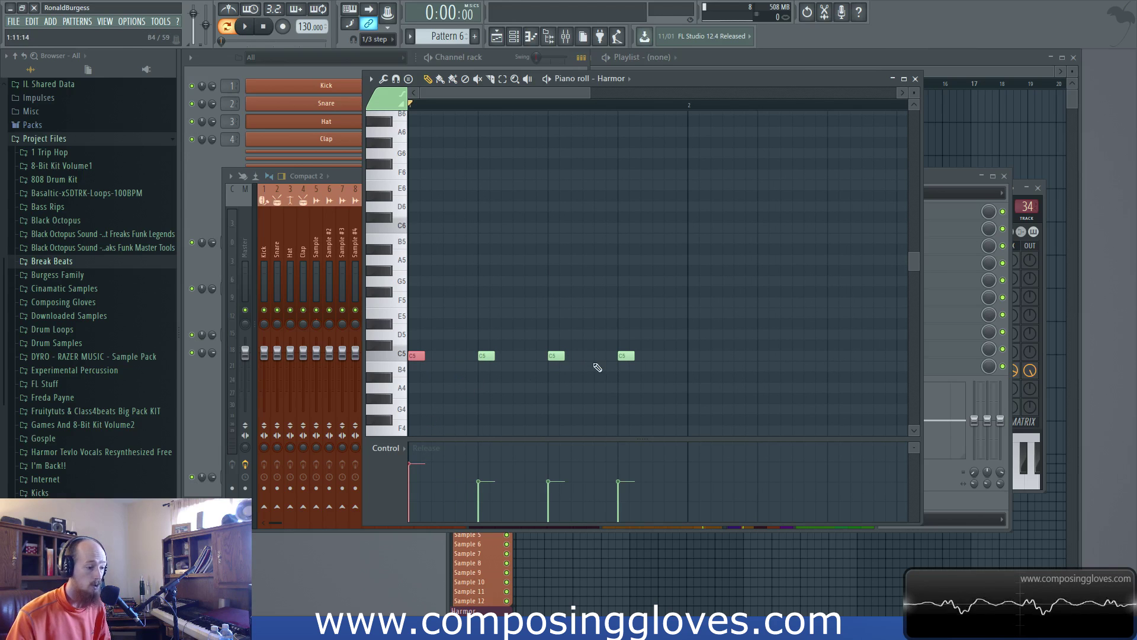
Set the playhead to the third beat and select the C5 notes on the second and fourth beats.
click(556, 355)
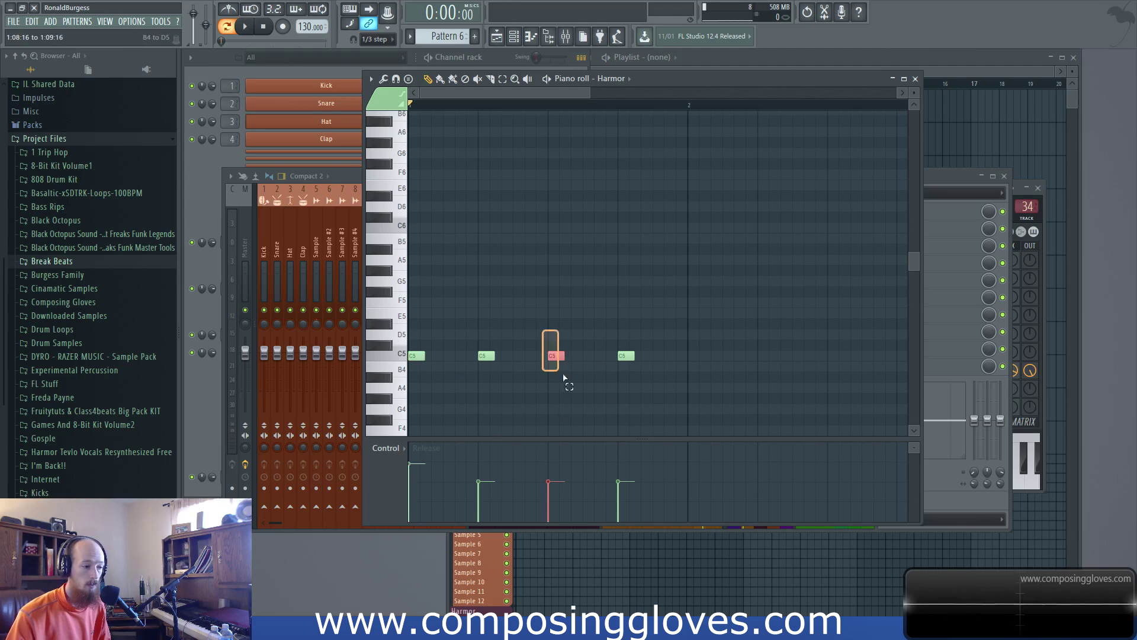
drag(546, 107, 364, 112)
click(536, 109)
click(548, 106)
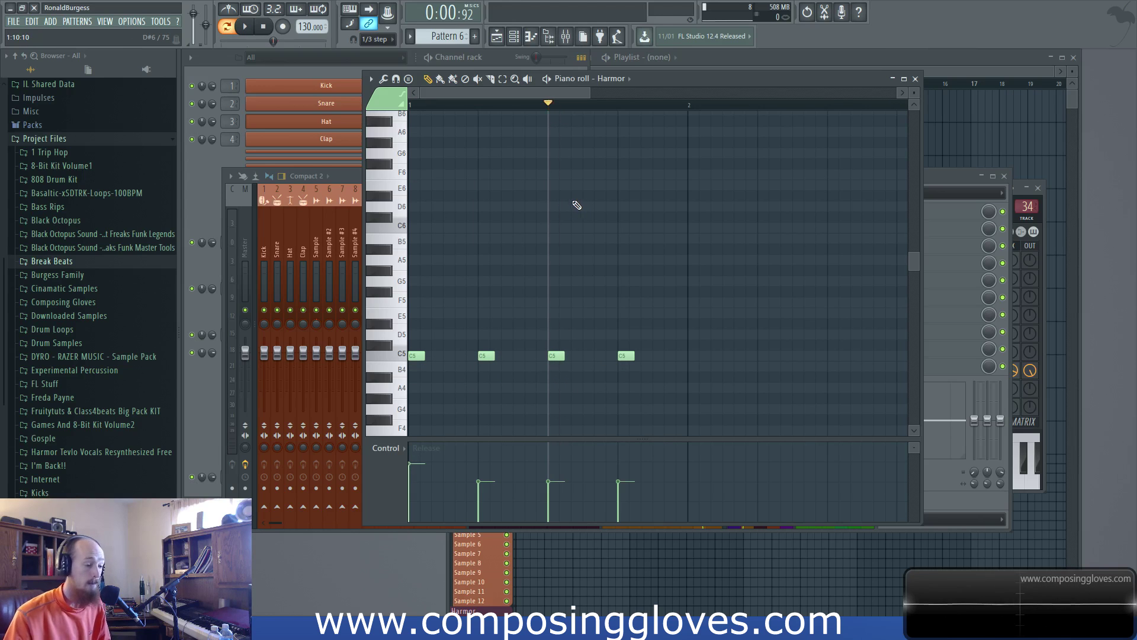
click(483, 355)
click(626, 355)
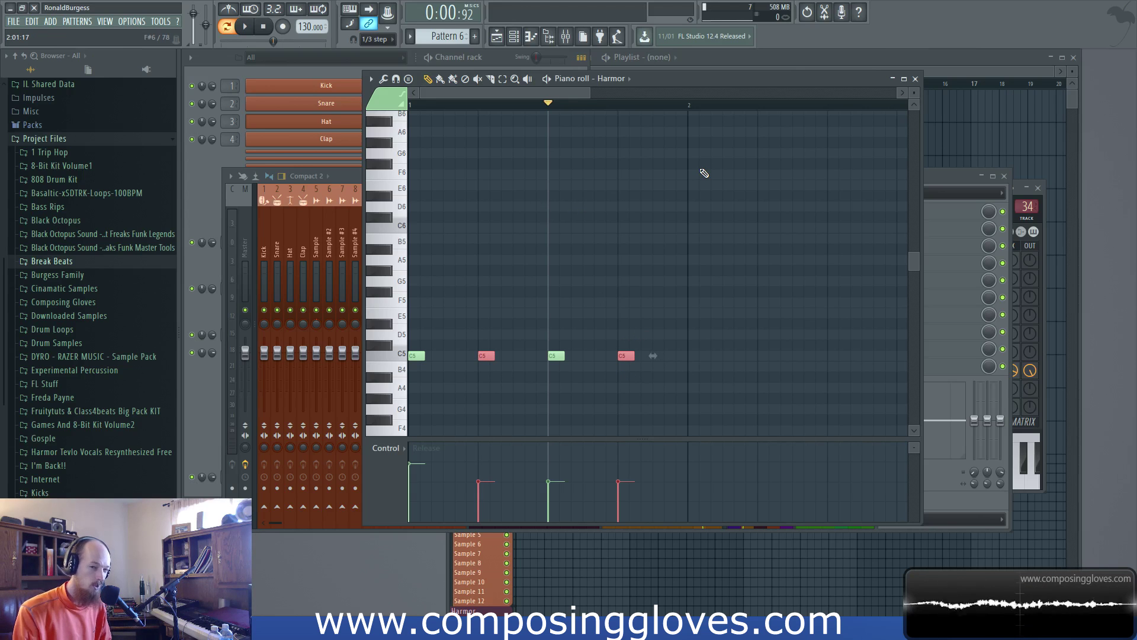
Open the project settings that contain the time division options.
key(F11)
click(600, 151)
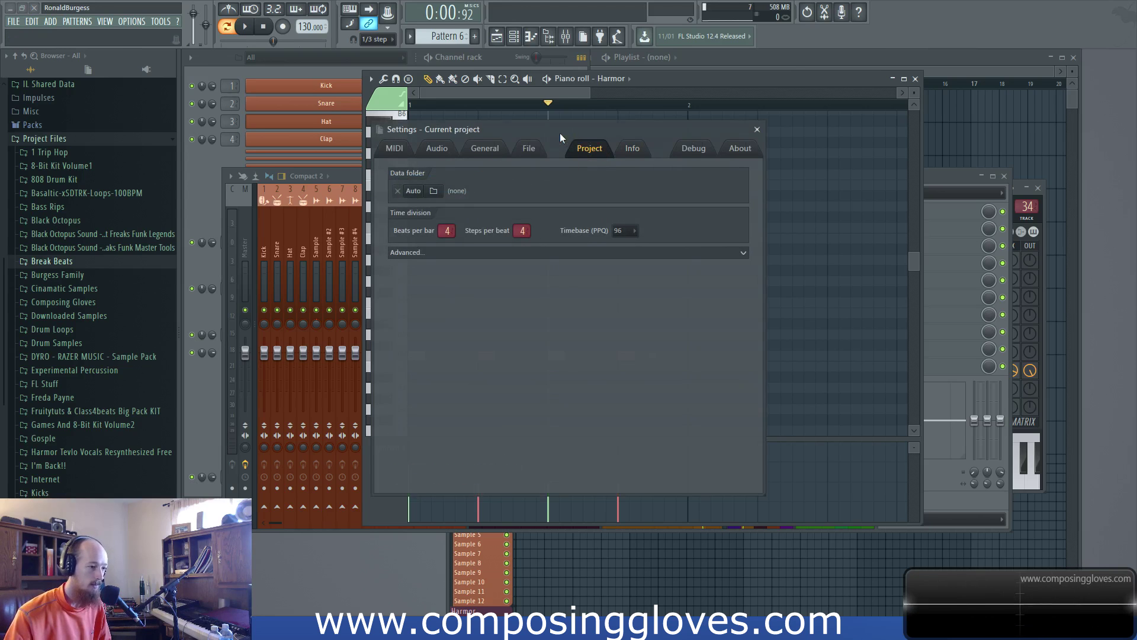
drag(563, 130, 548, 135)
key(F10)
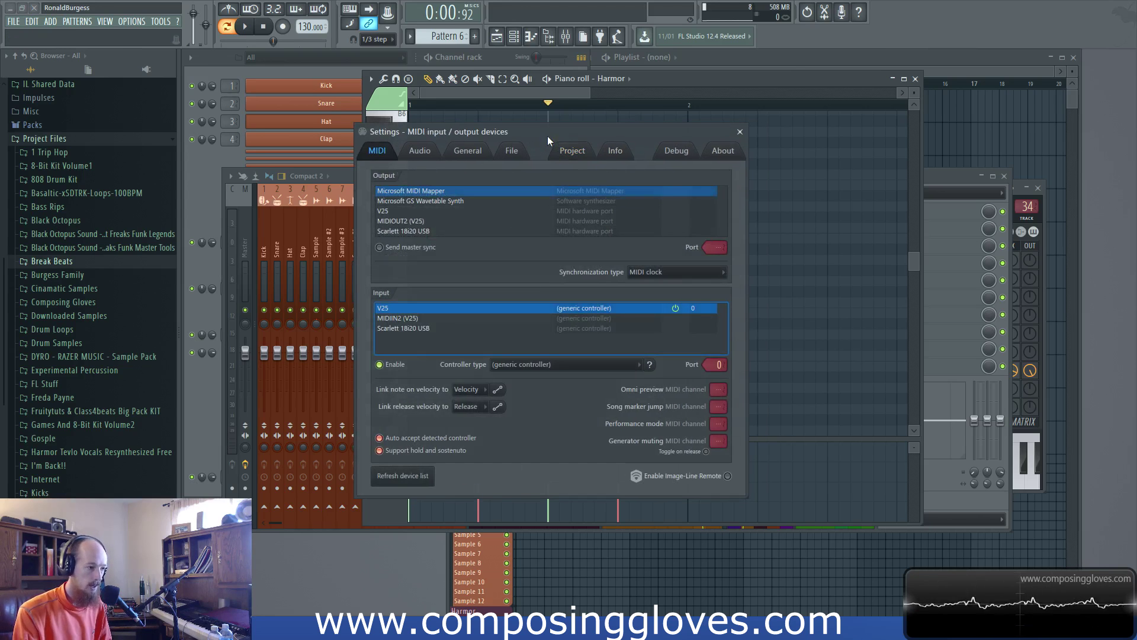
key(F11)
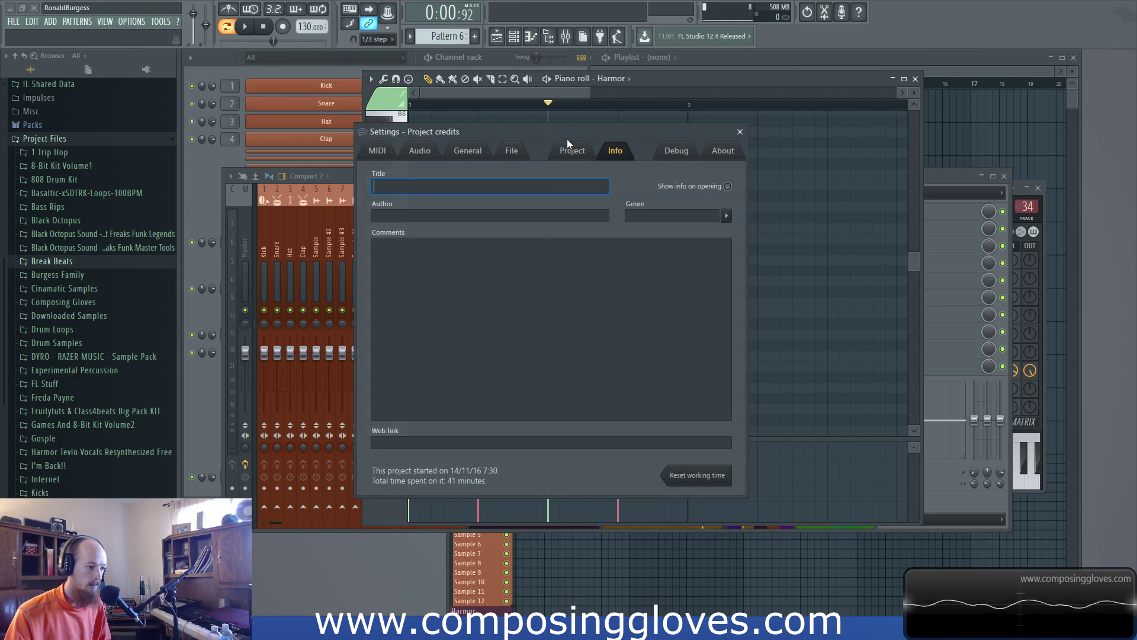
click(583, 155)
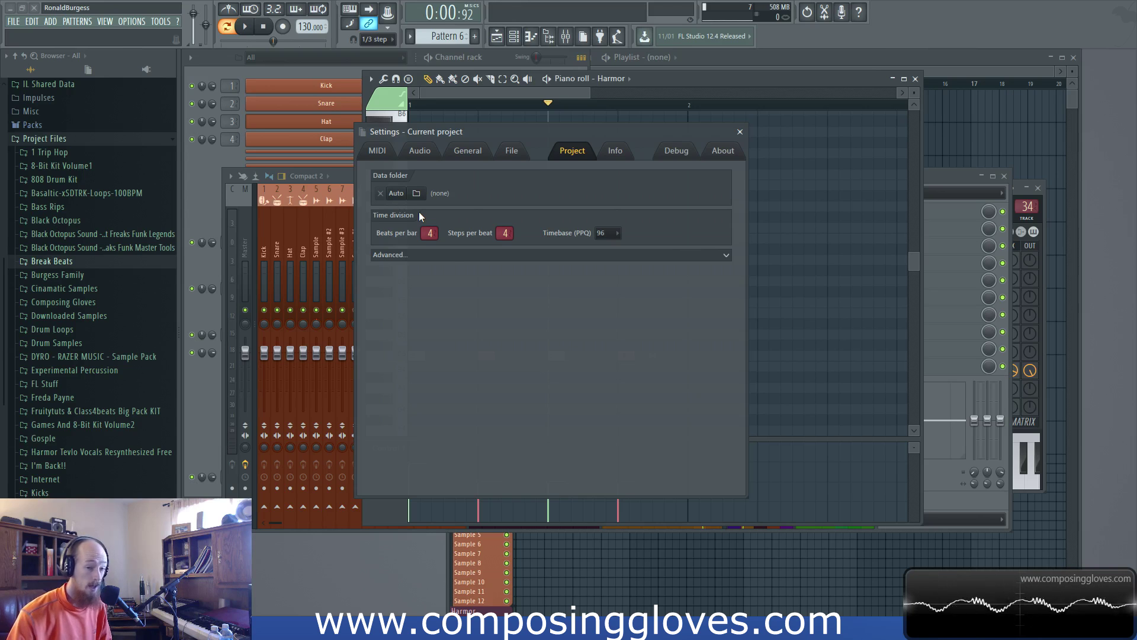
Set the project's beats per bar to 1.
scroll(430, 232, down, 3)
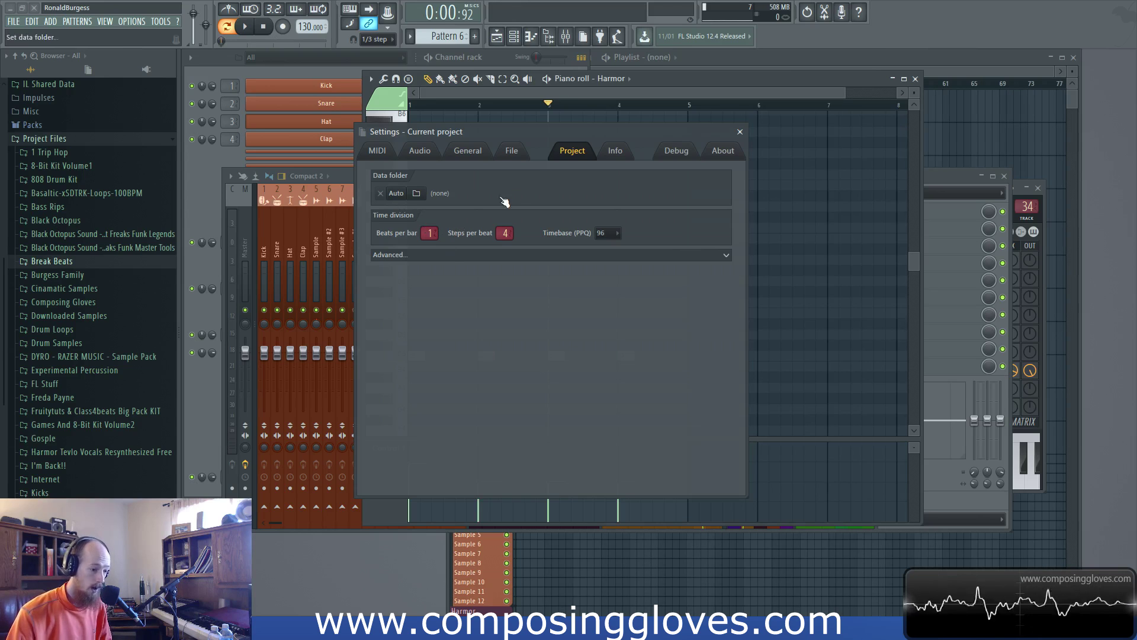
drag(568, 134, 566, 136)
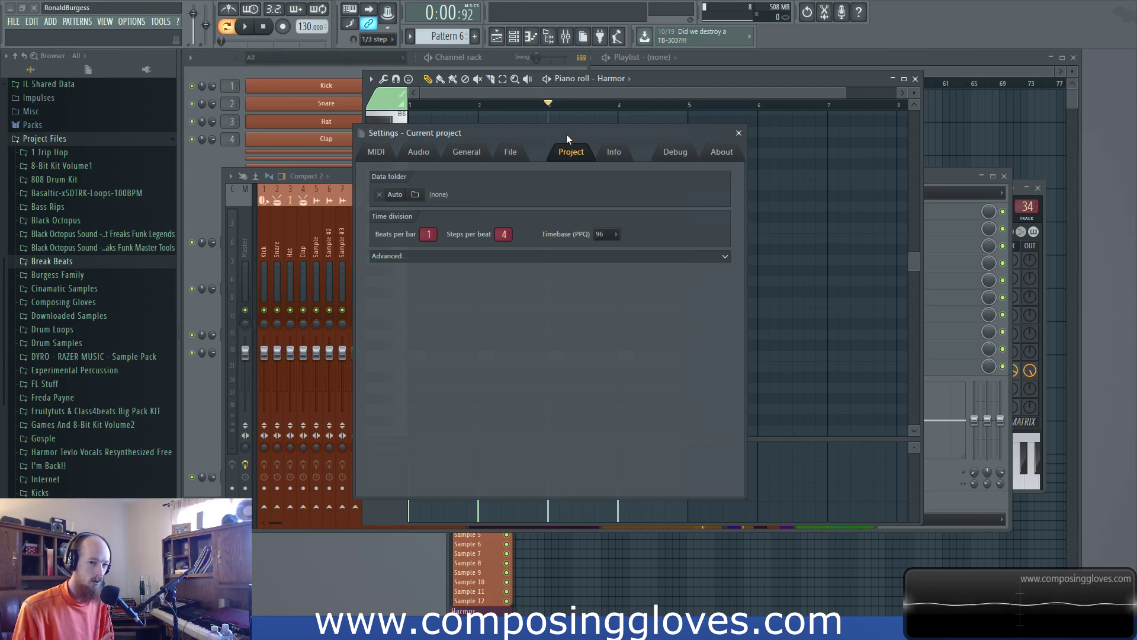
drag(566, 134, 570, 116)
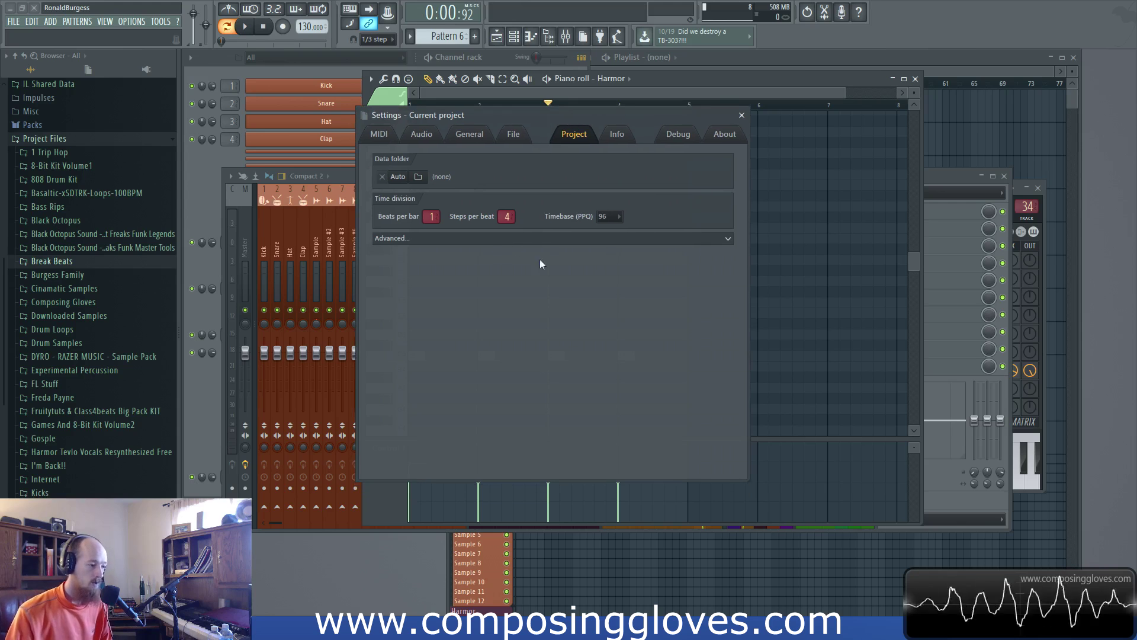
Review the advanced project settings, including truncated note playback and the panning law, and collapse them again.
click(503, 239)
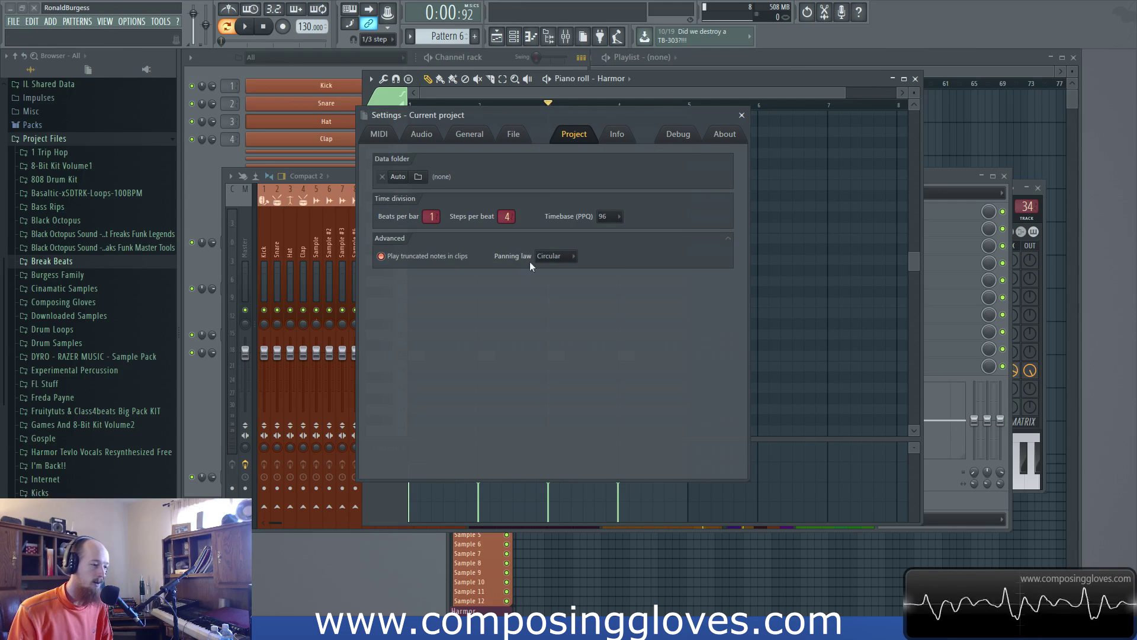
click(549, 267)
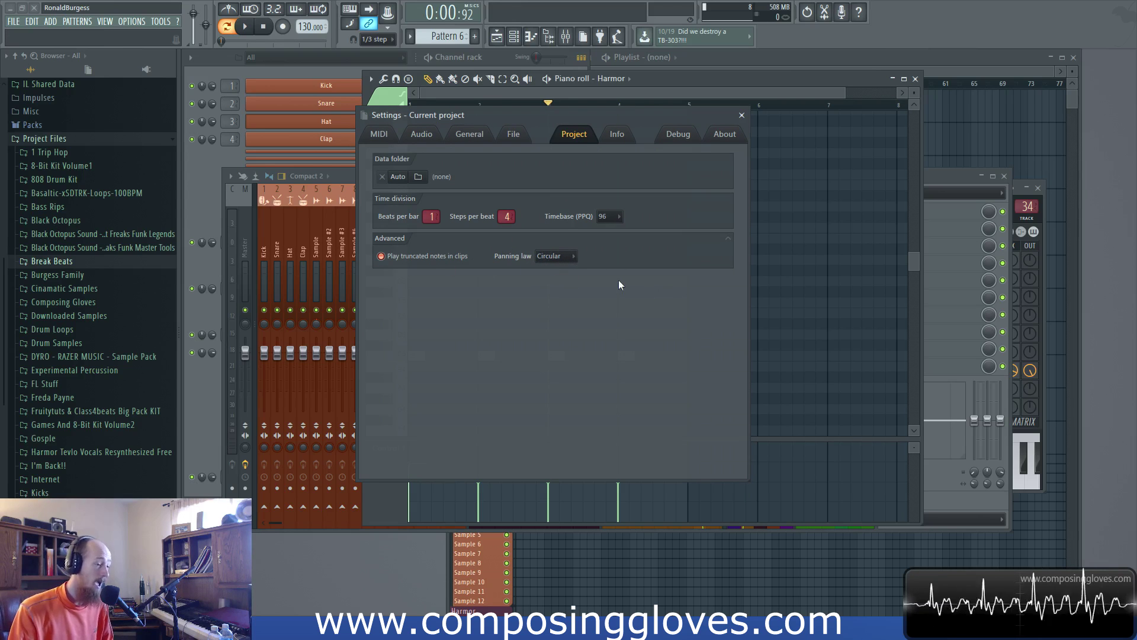
click(729, 240)
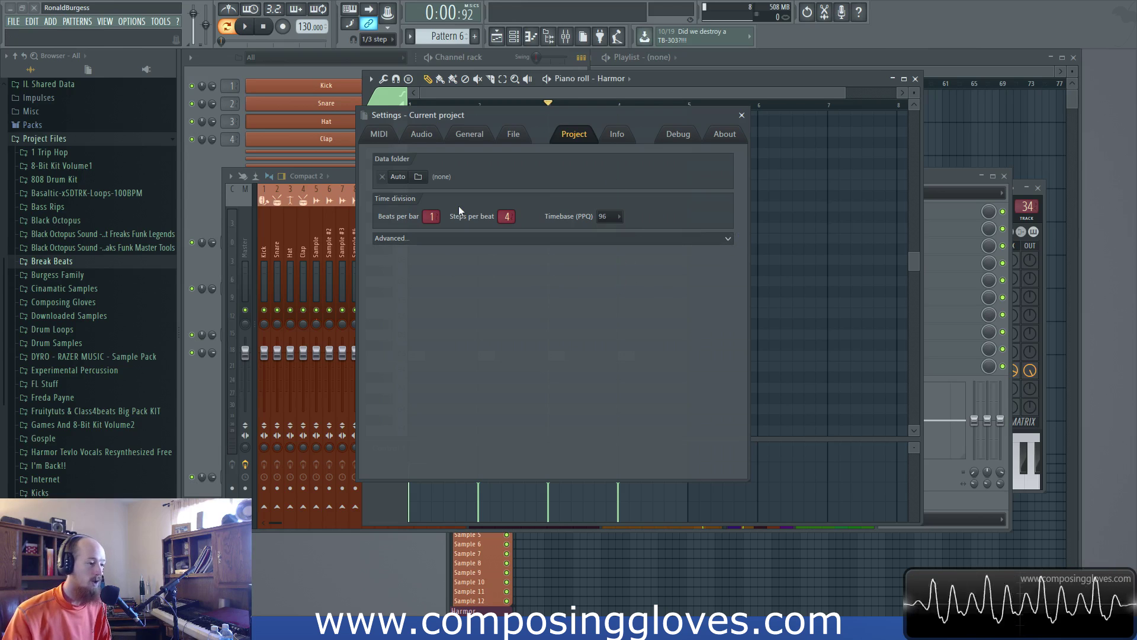
Set the beats per bar to 4 with the settings window clear of the piano roll, and select the first bar.
drag(536, 122, 180, 129)
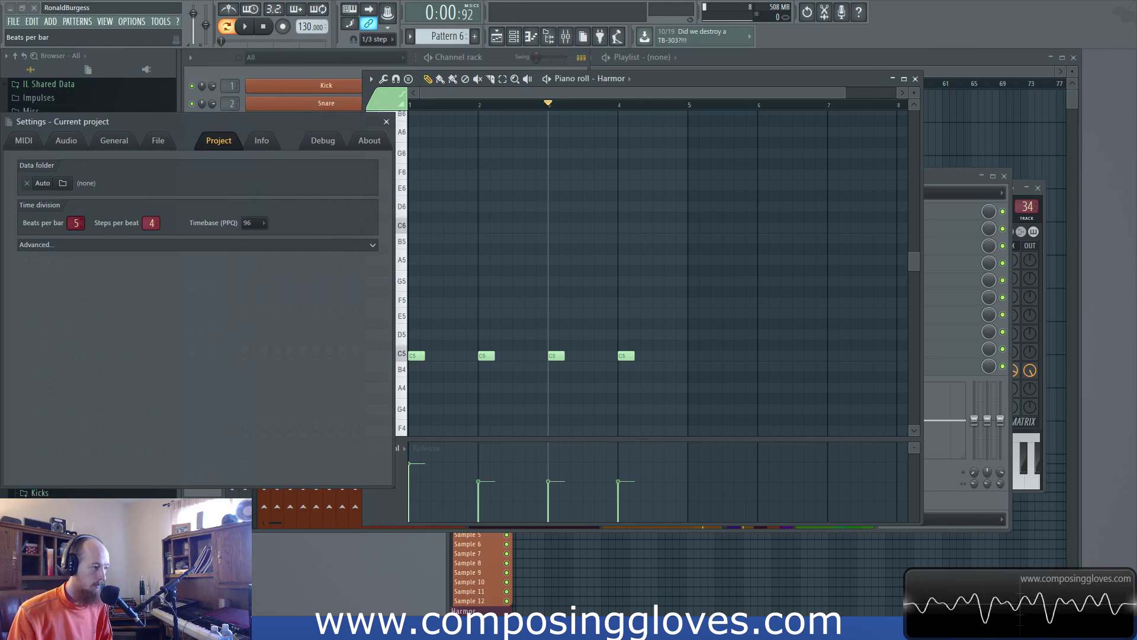
drag(76, 223, 115, 232)
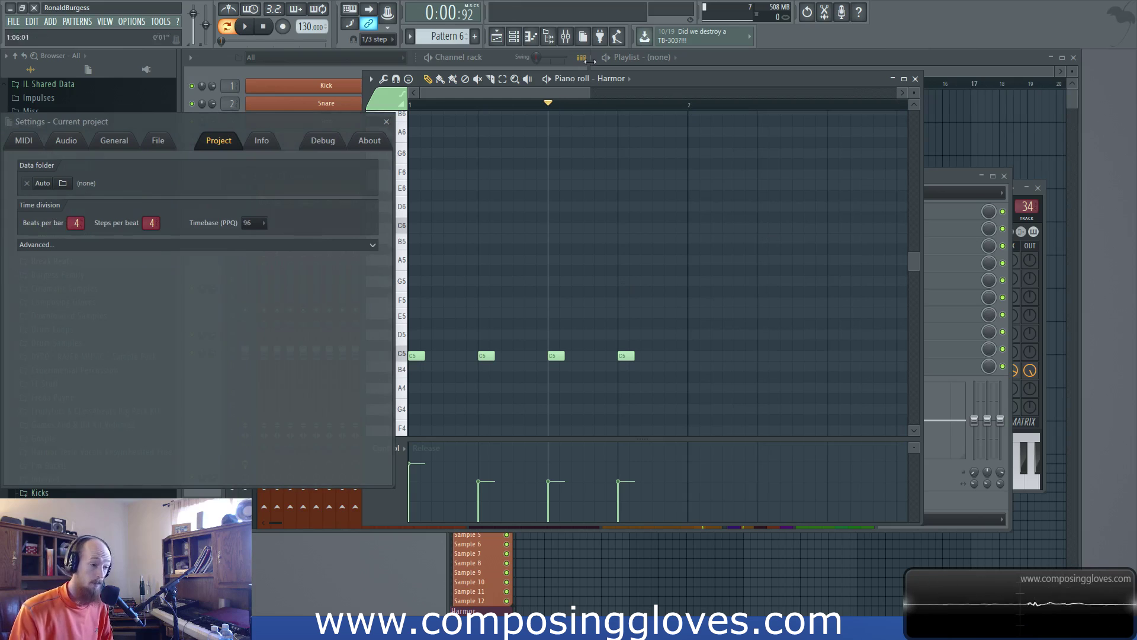
drag(689, 106, 410, 105)
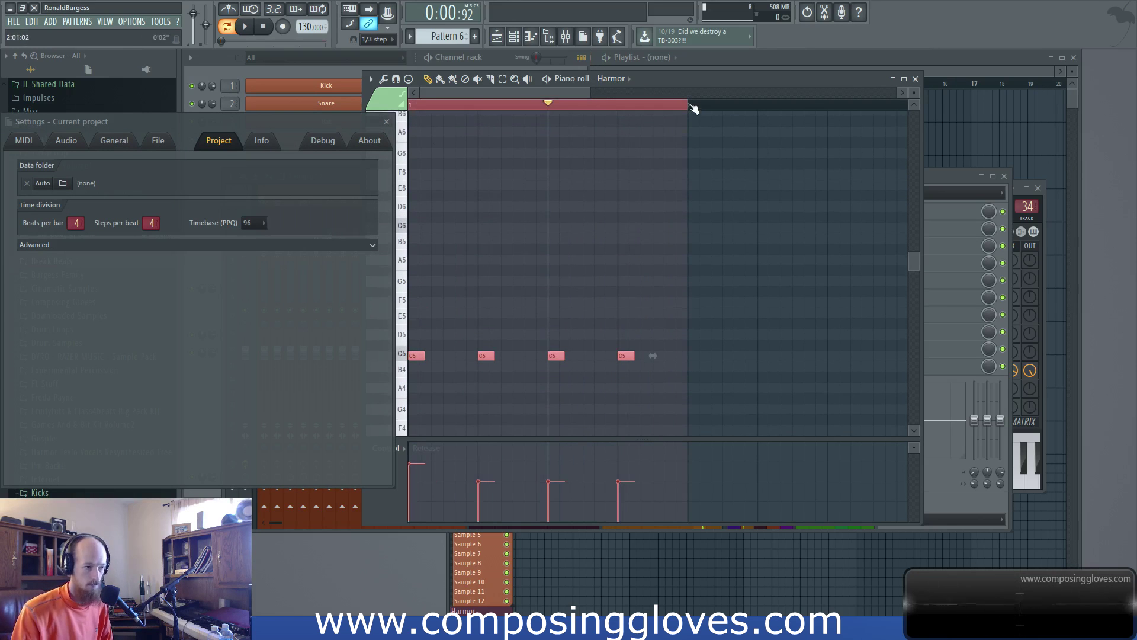
Set the beats per bar to 3 and select the three-beat first bar with the snap set to Cell.
drag(80, 216, 80, 224)
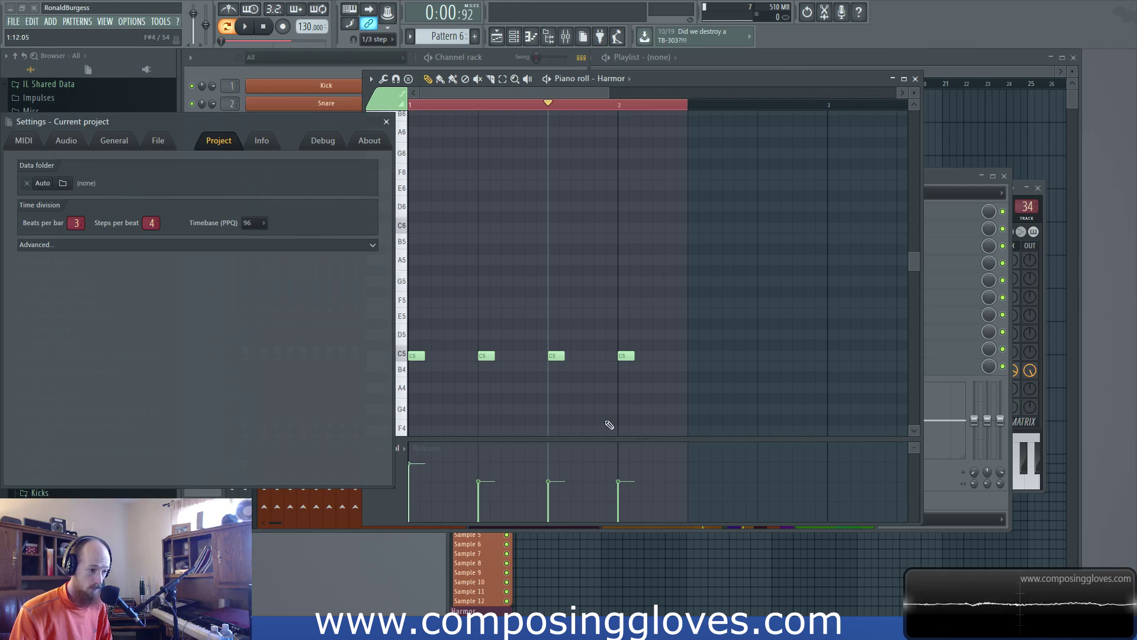
click(621, 110)
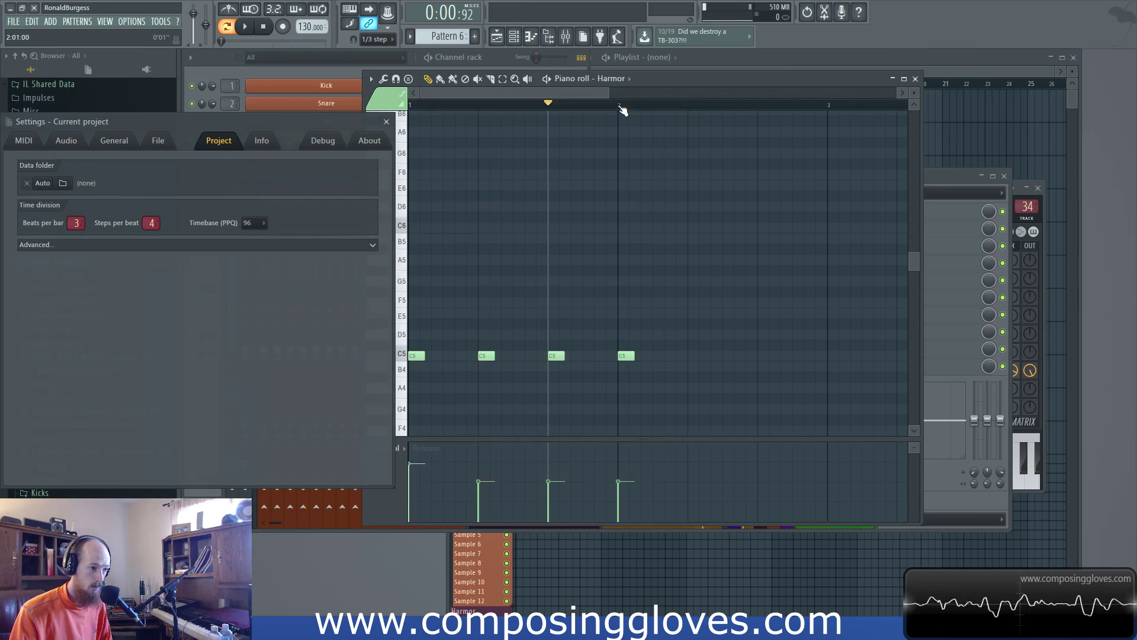
drag(617, 111, 409, 109)
click(514, 107)
click(377, 39)
click(379, 71)
drag(617, 107, 410, 106)
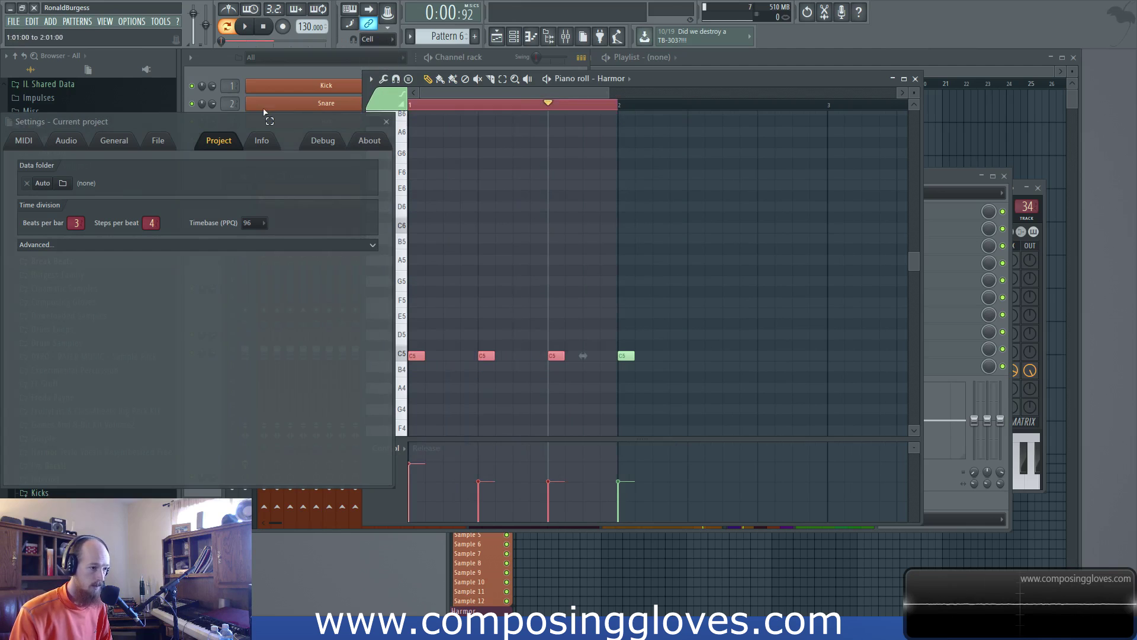
Raise the velocity of the C5 note at the start of bar 2 to about the first note's level, and select all notes.
scroll(435, 129, down, 4)
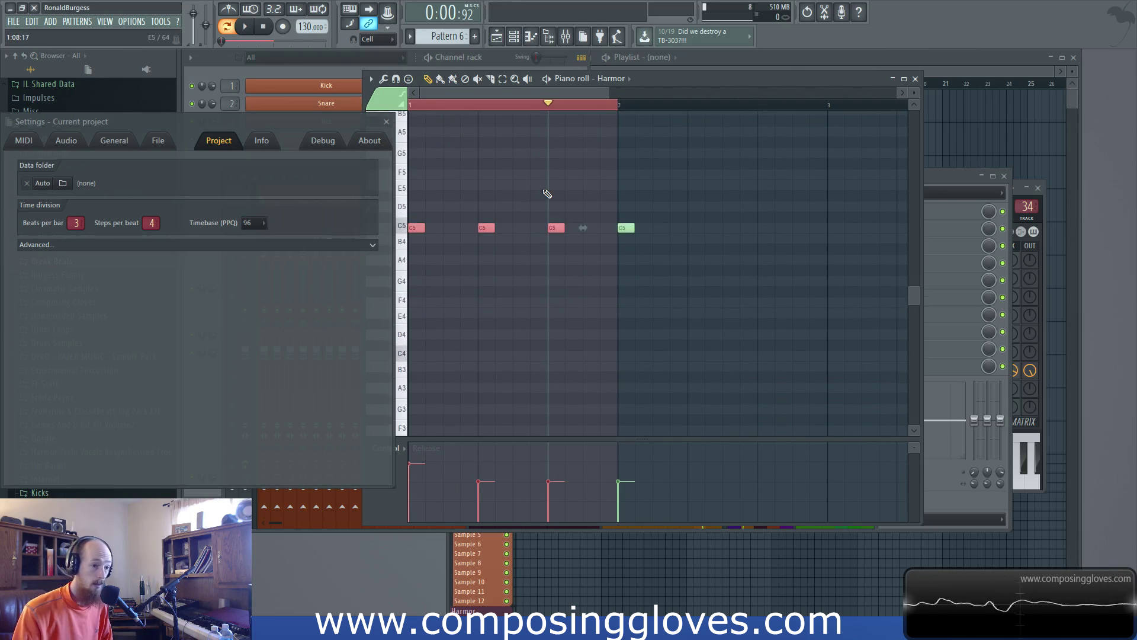
drag(475, 183, 498, 238)
click(556, 227)
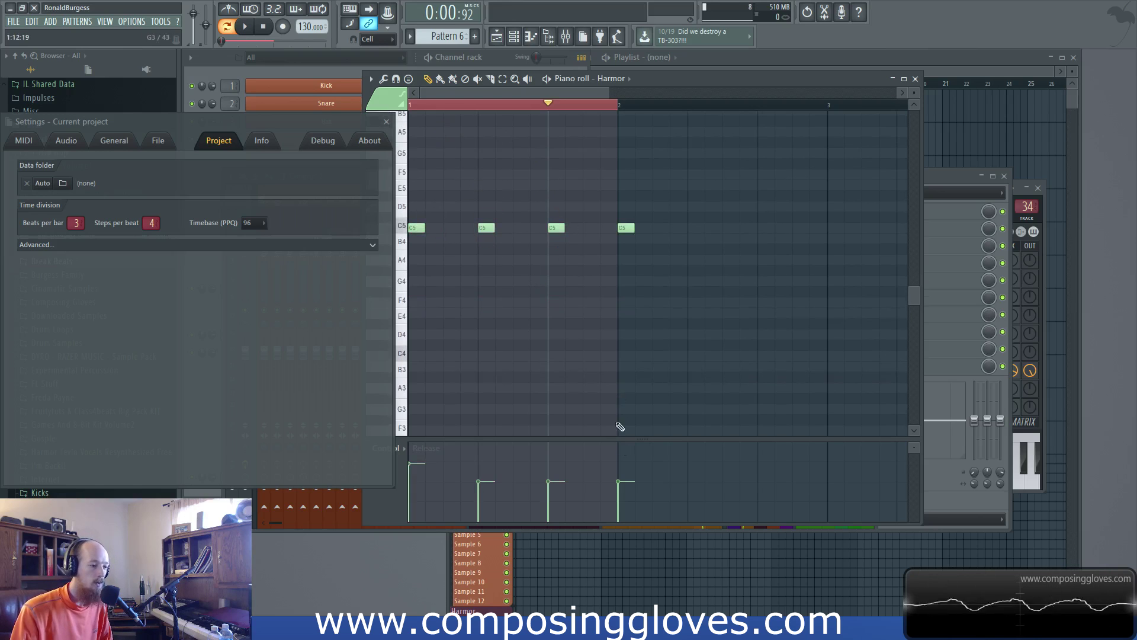
drag(622, 484, 624, 465)
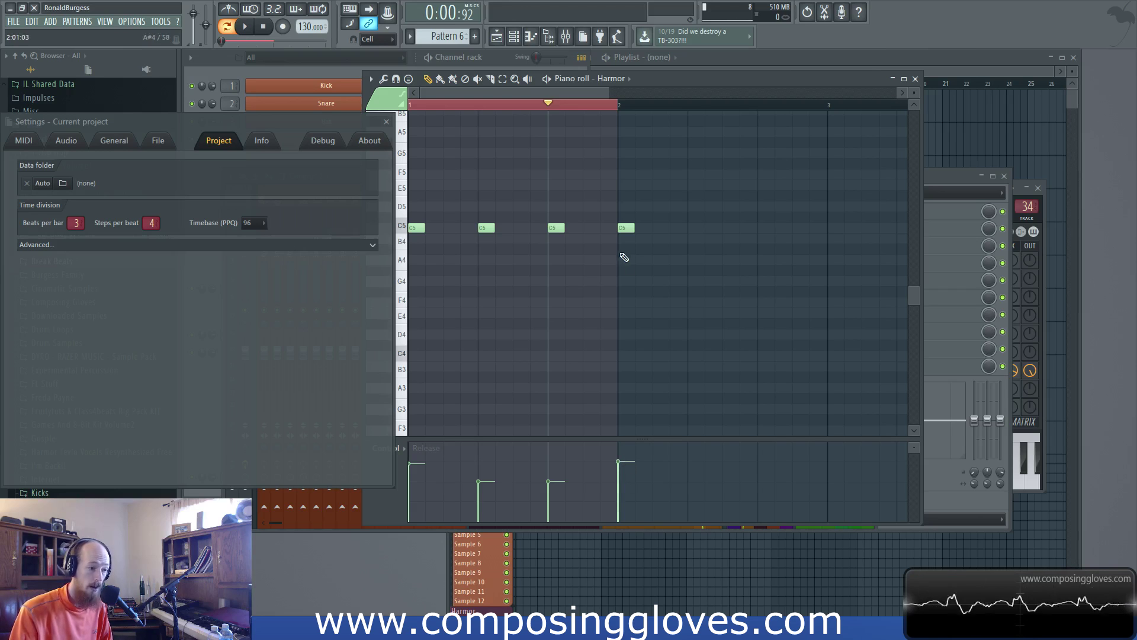
key(ctrl+a)
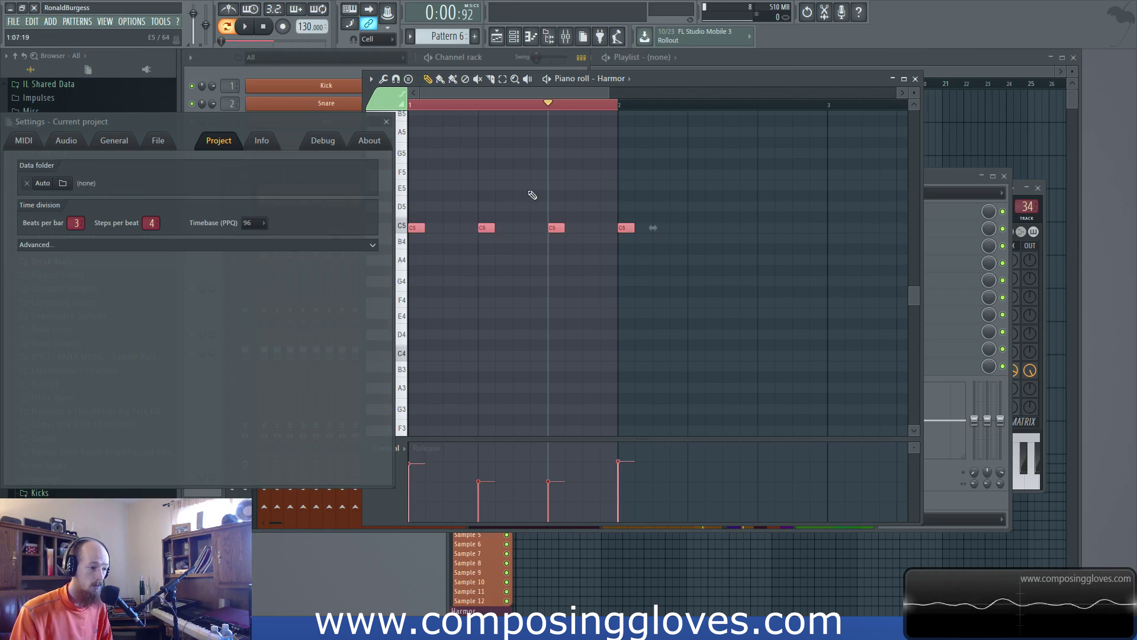
Add C5 notes on beats 2 and 3 of bar 2, lower their velocities below the accented first beat, and return the playhead to the start.
click(696, 228)
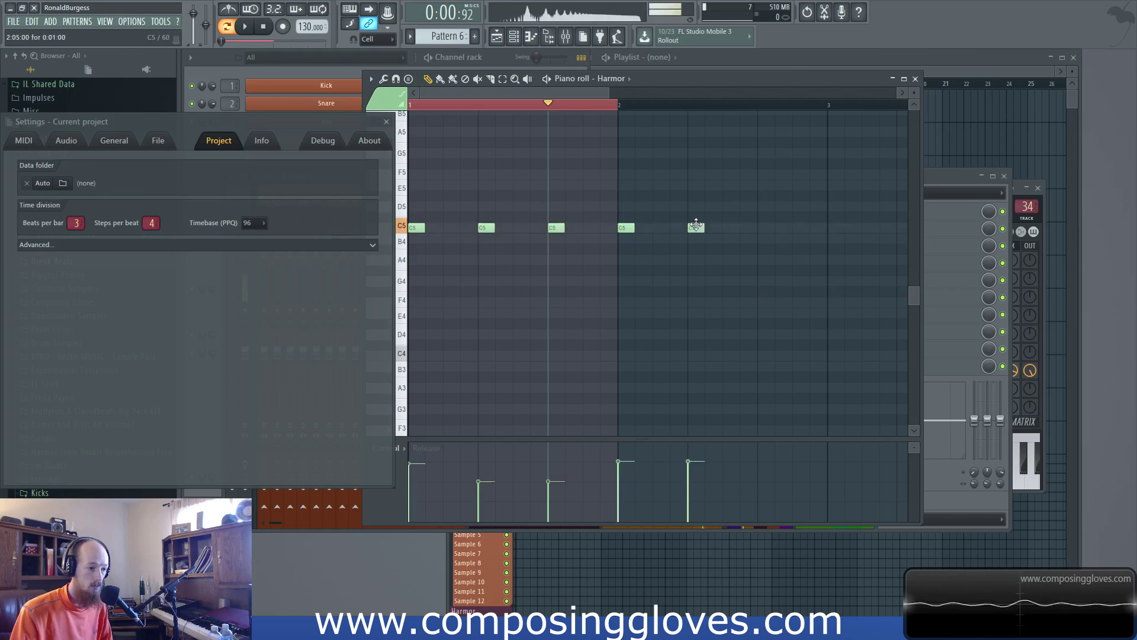
click(766, 228)
drag(689, 468, 691, 479)
click(758, 476)
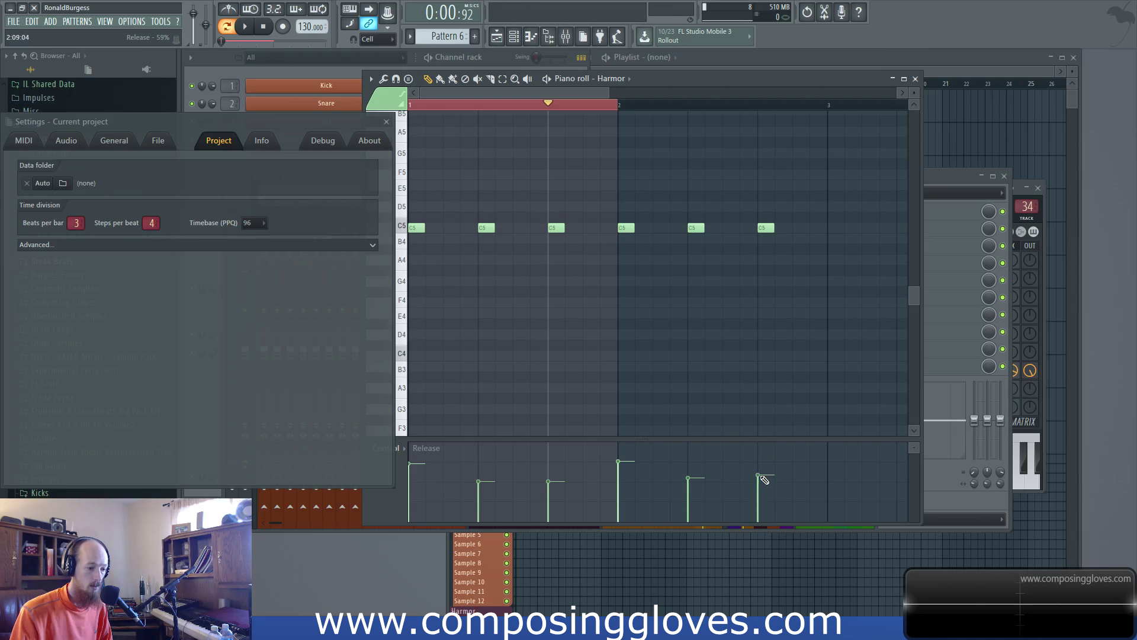
click(410, 107)
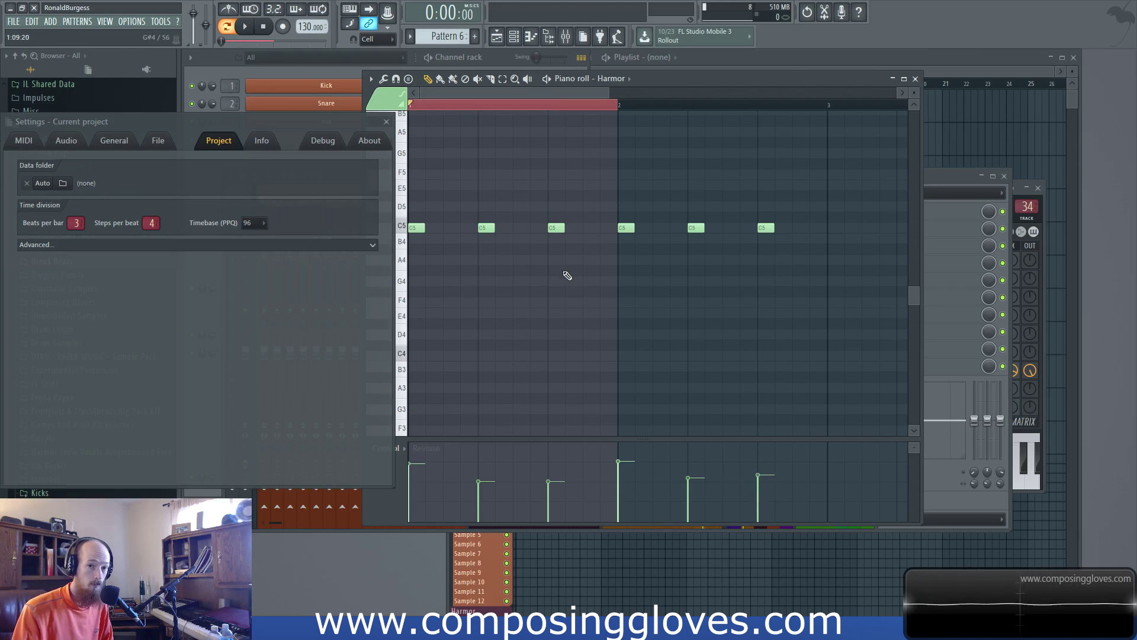
Try lengthening the first C5 note to a full beat with a one-beat A4 note starting half a beat in.
scroll(545, 258, down, 2)
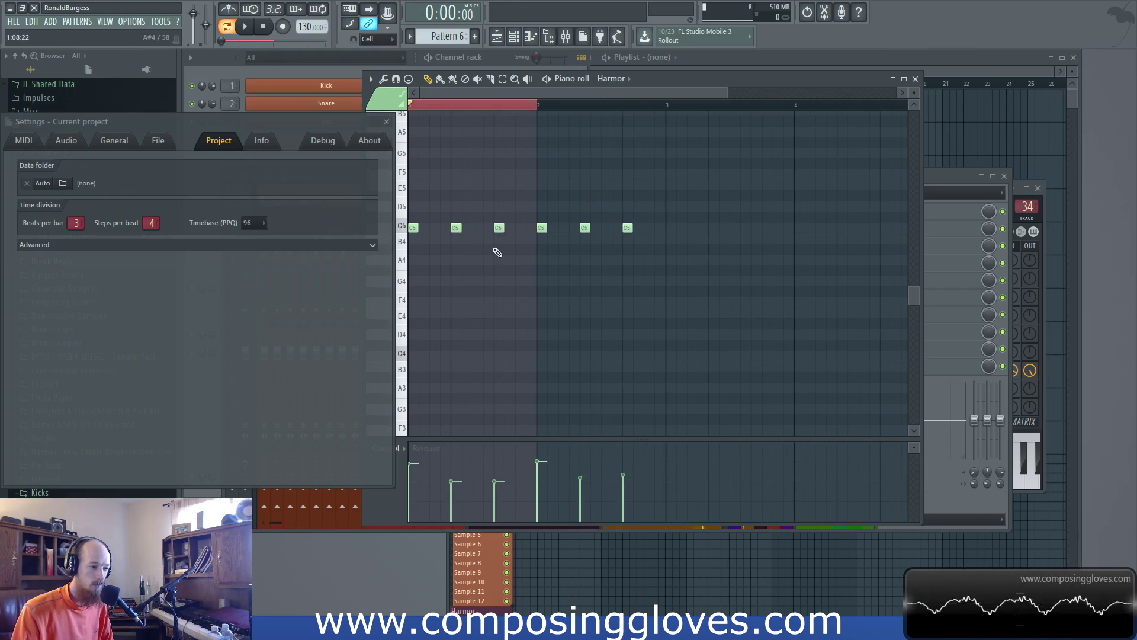
scroll(438, 243, up, 4)
scroll(443, 246, up, 1)
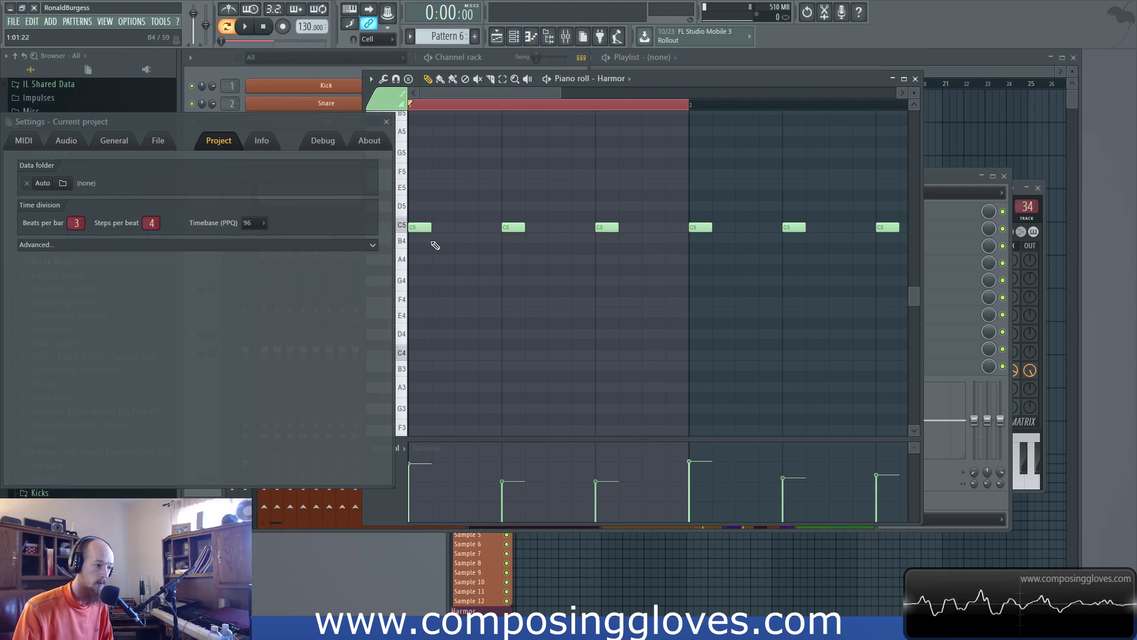
scroll(435, 249, up, 2)
drag(431, 260, 497, 274)
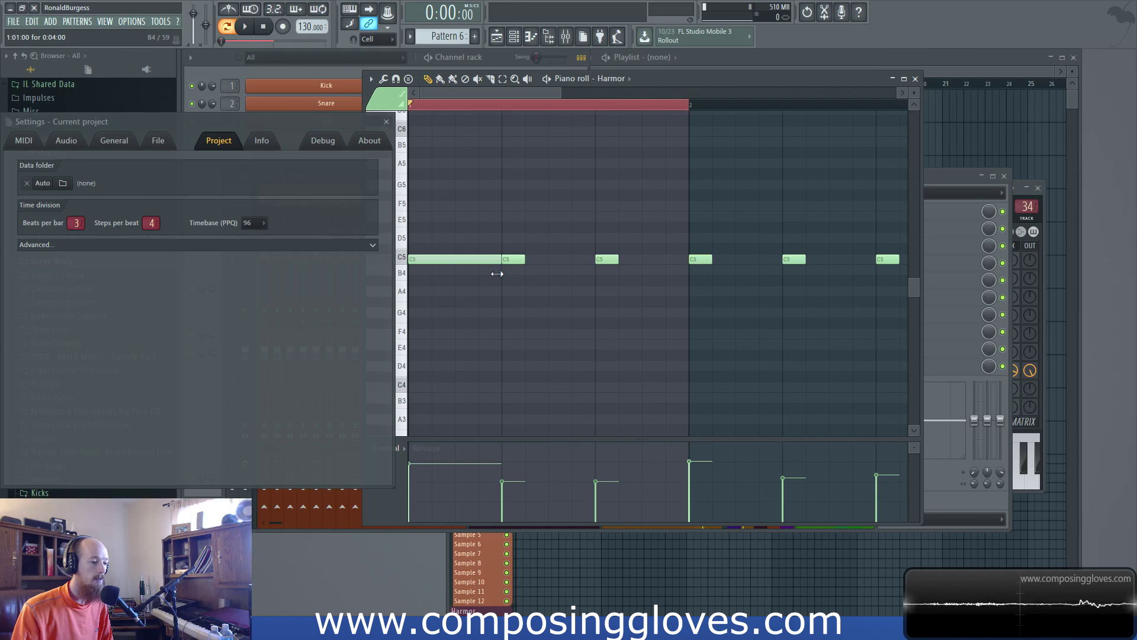
click(463, 291)
click(483, 292)
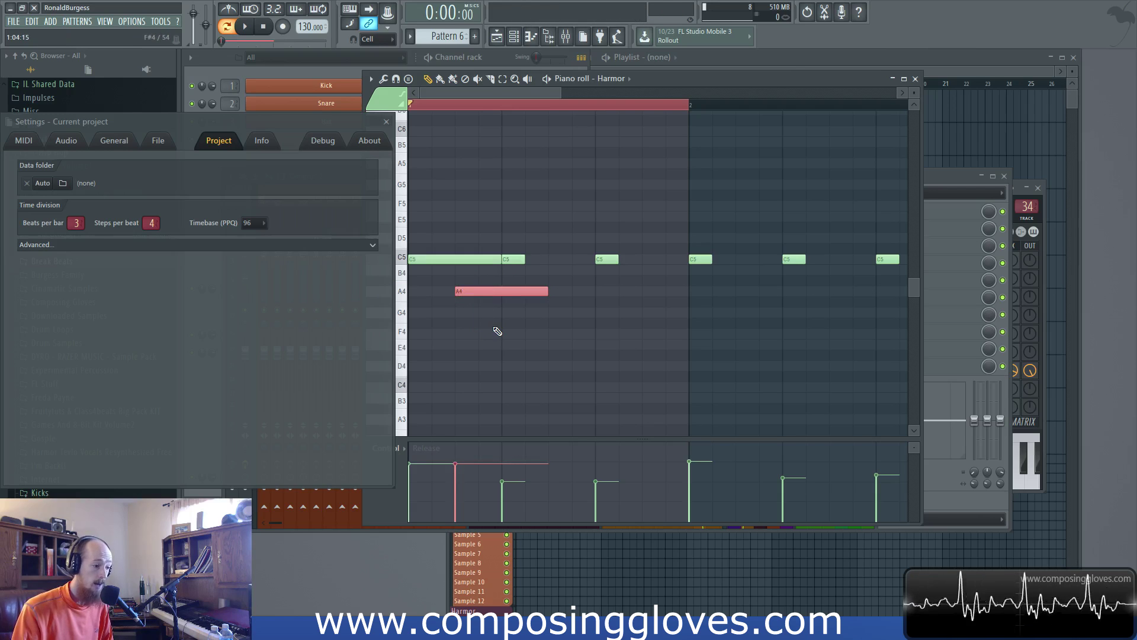
right_click(517, 290)
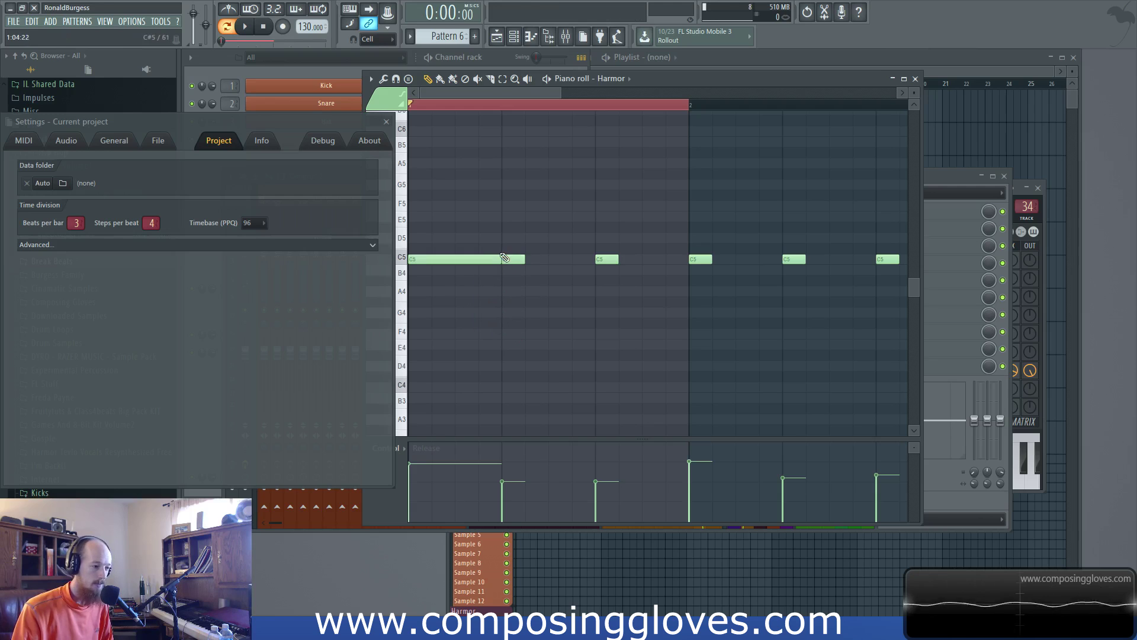
drag(503, 259, 420, 279)
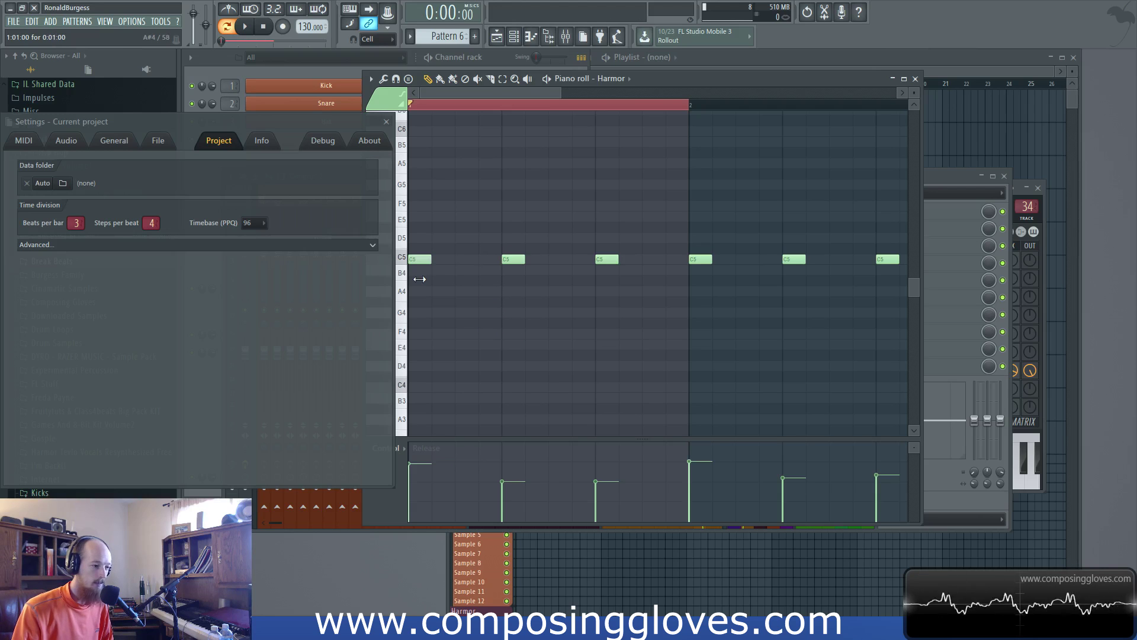
Compare the accented first note of bar 1 with the weaker notes on beats 2 and 3 by selecting them in turn.
scroll(486, 286, down, 3)
scroll(456, 287, down, 1)
scroll(441, 289, up, 3)
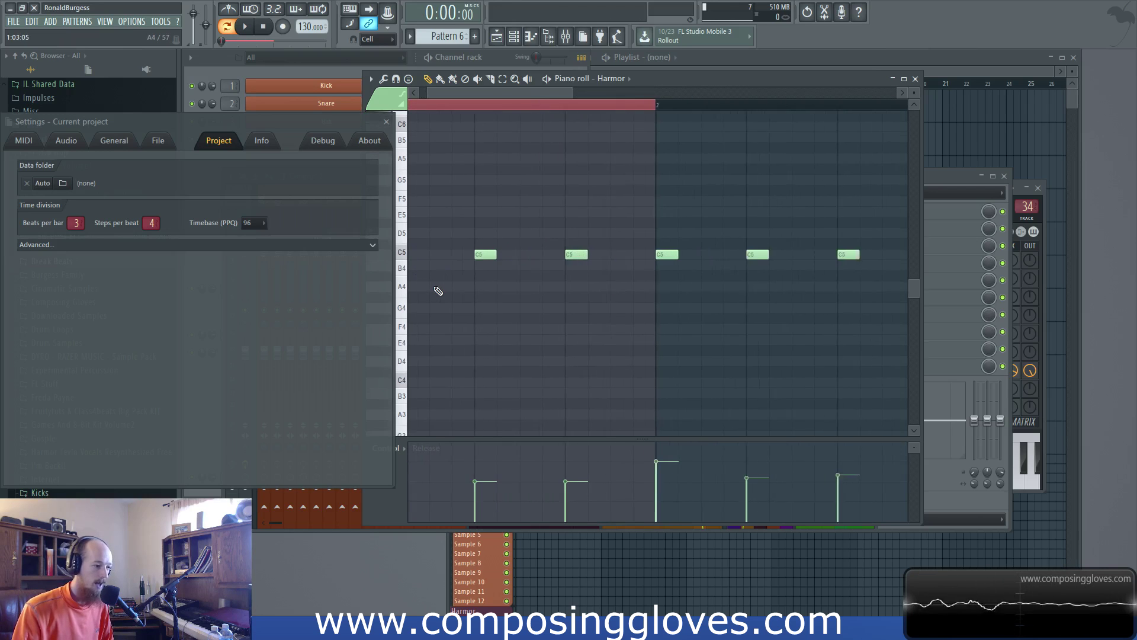
scroll(439, 291, up, 1)
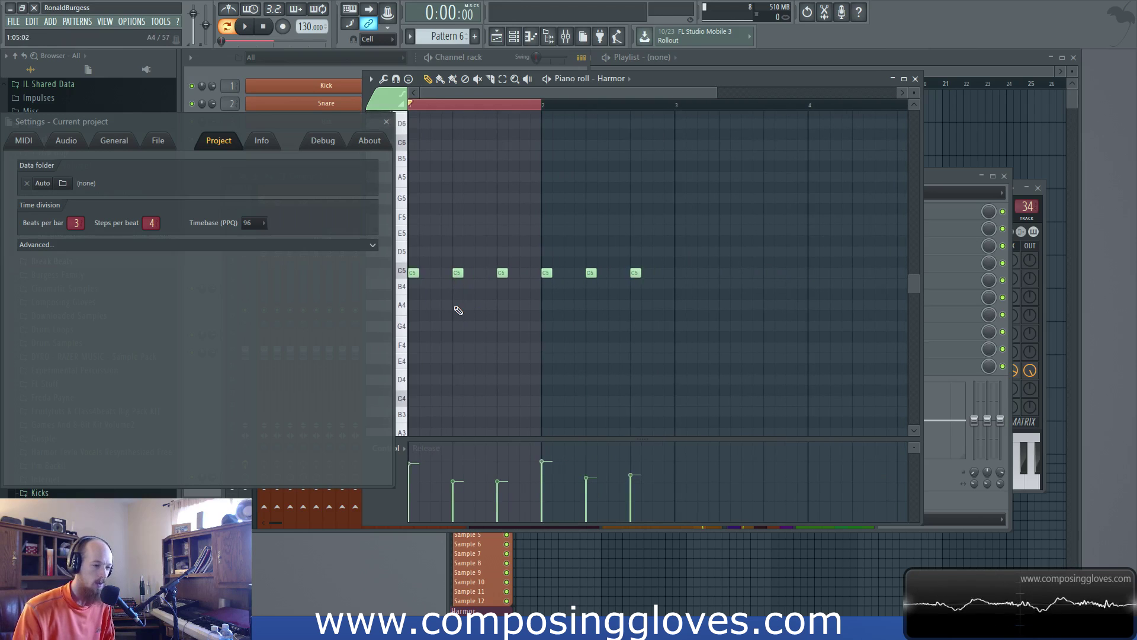
scroll(456, 305, up, 3)
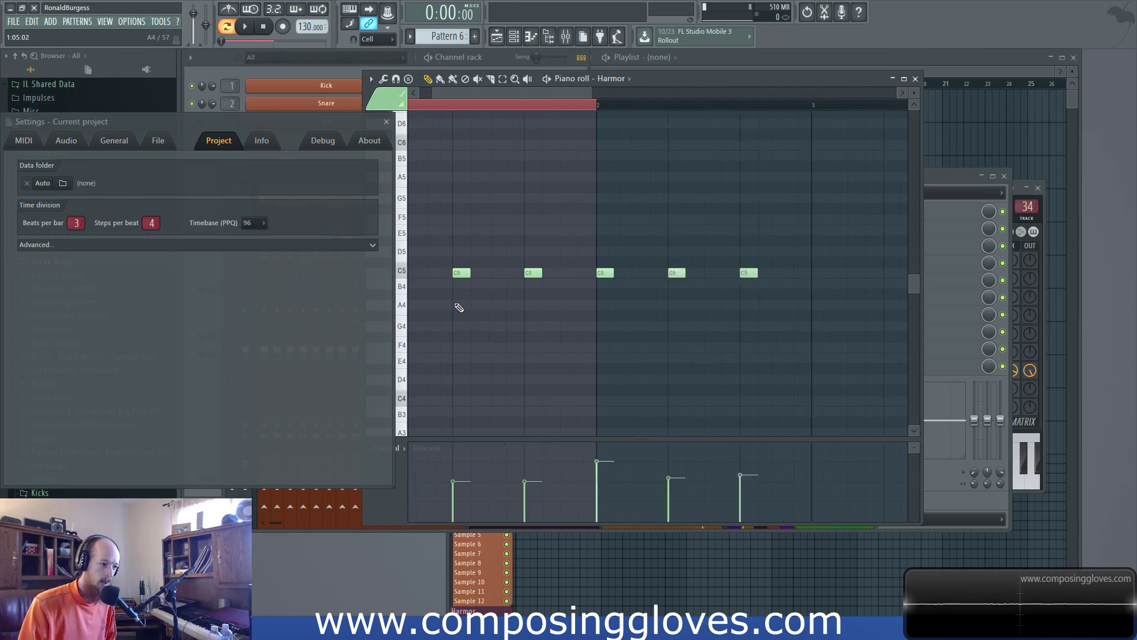
click(418, 280)
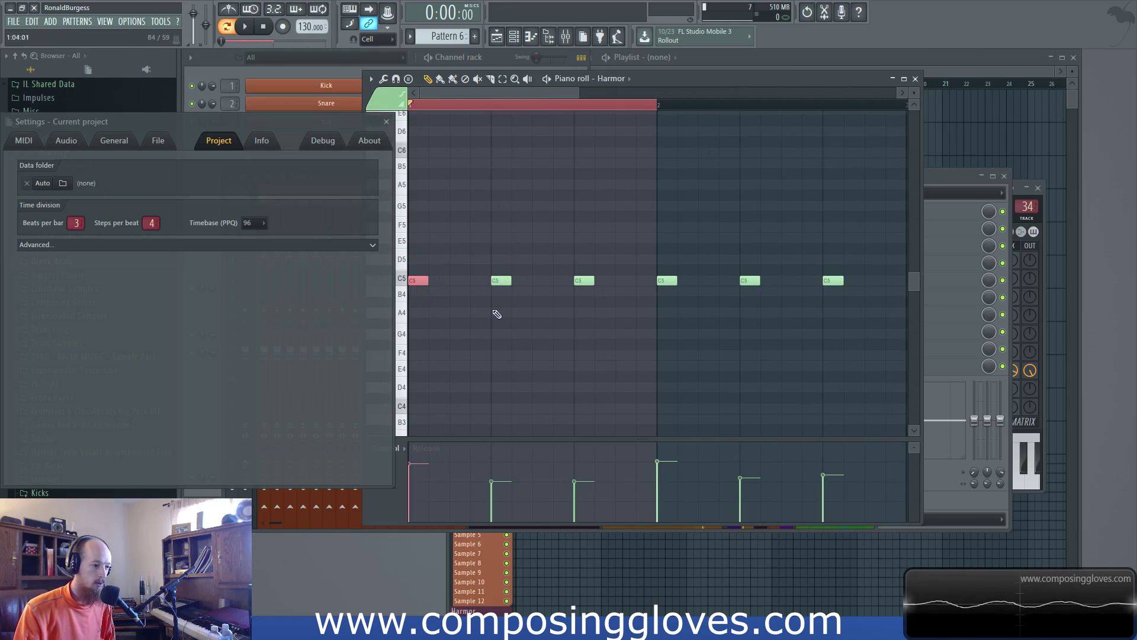
drag(484, 256, 612, 313)
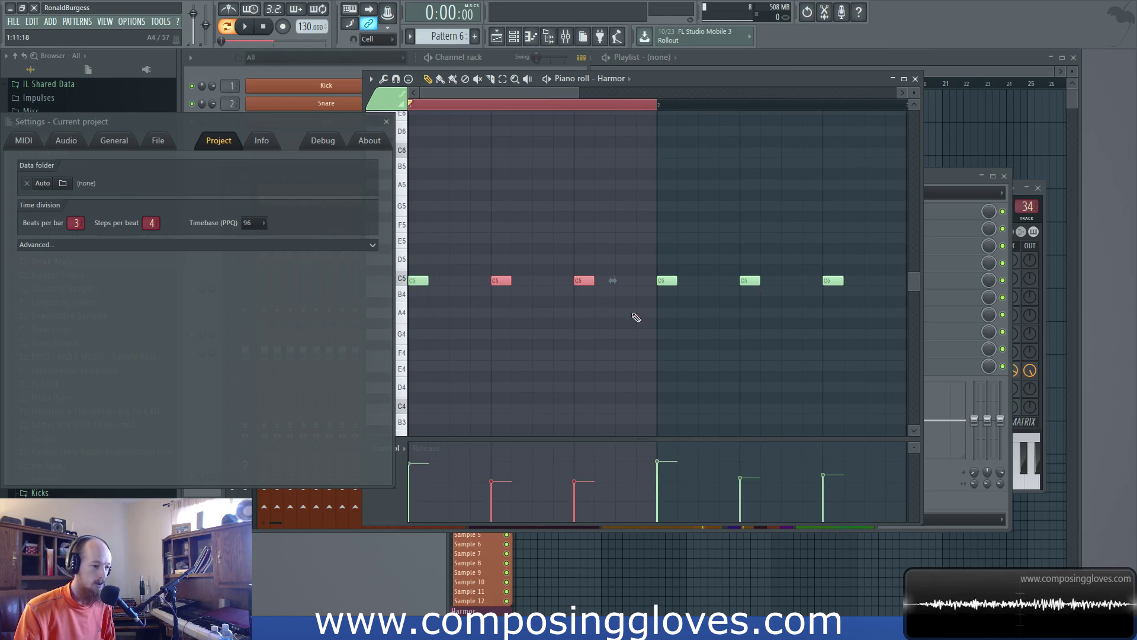
click(570, 339)
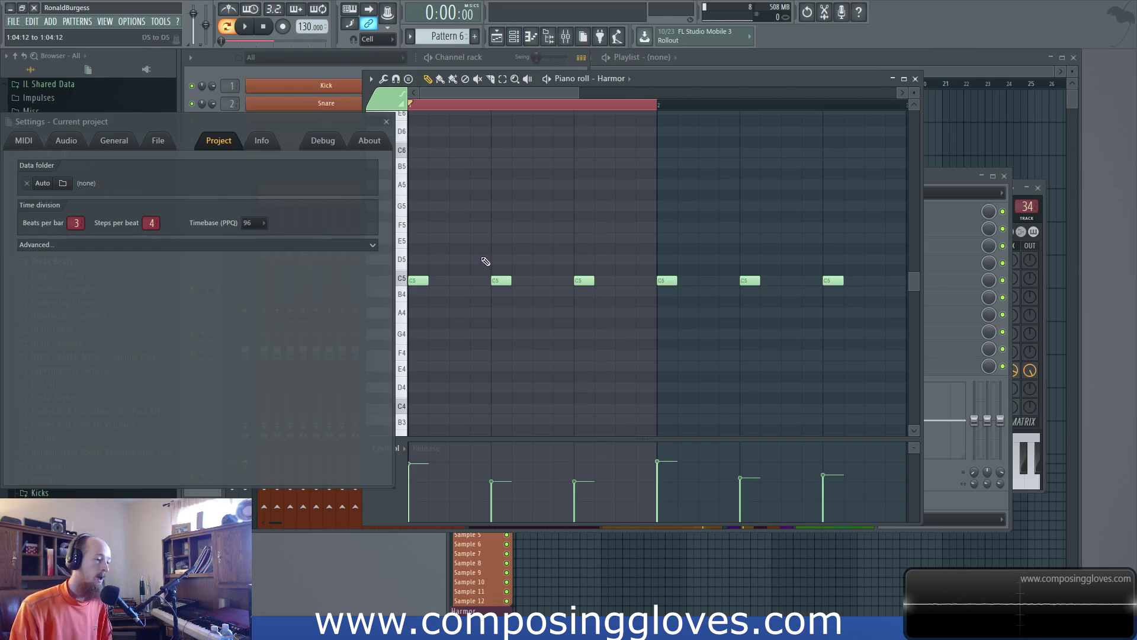
drag(478, 234, 615, 337)
click(420, 280)
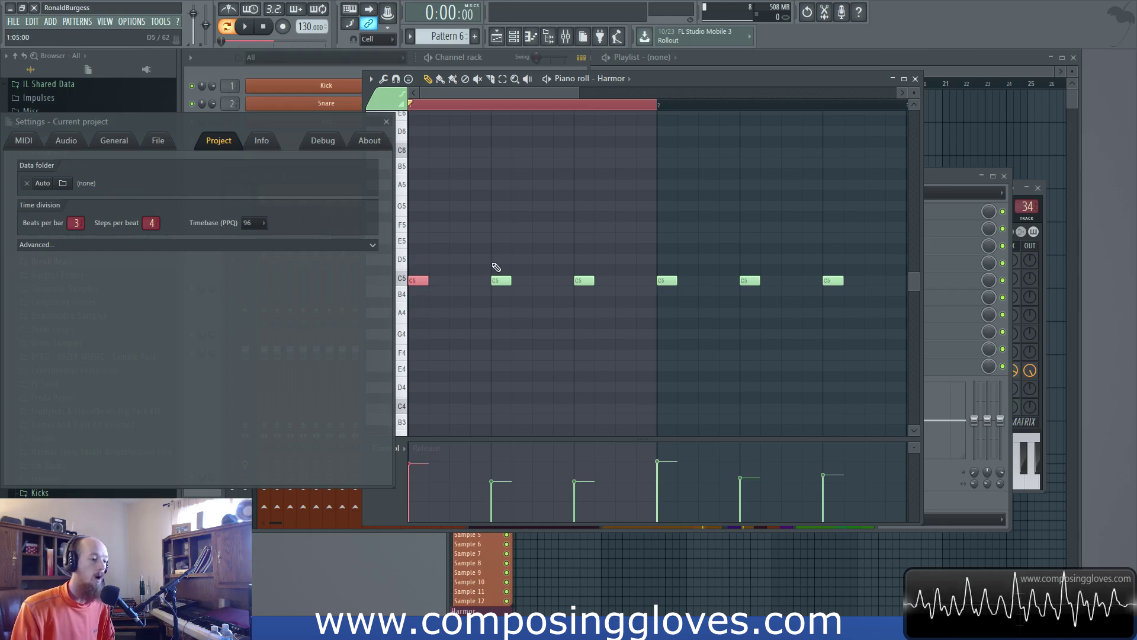
drag(475, 255, 616, 303)
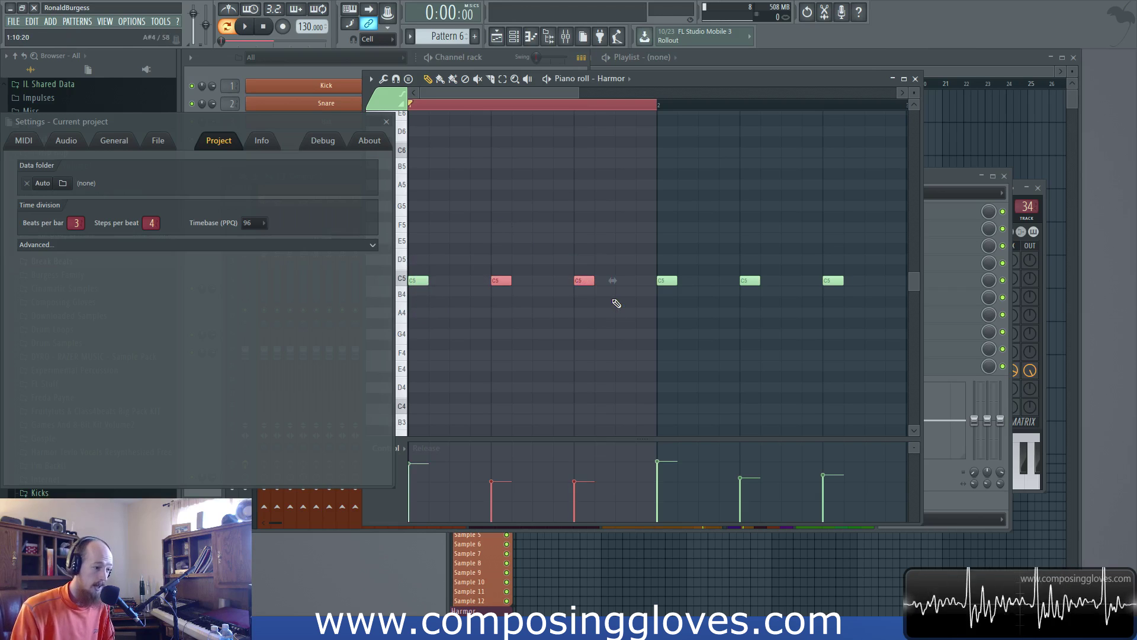
Set the beats per bar to 4, lower the fourth C5 note's velocity and raise the third note's velocity to about the first note's level.
scroll(78, 222, up, 1)
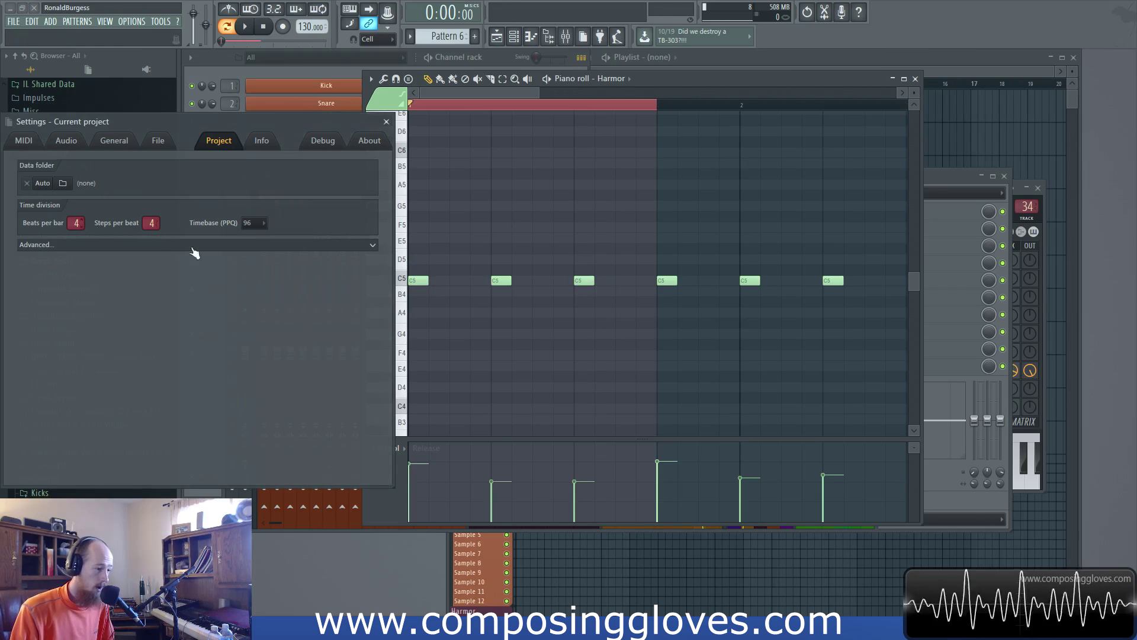
click(667, 281)
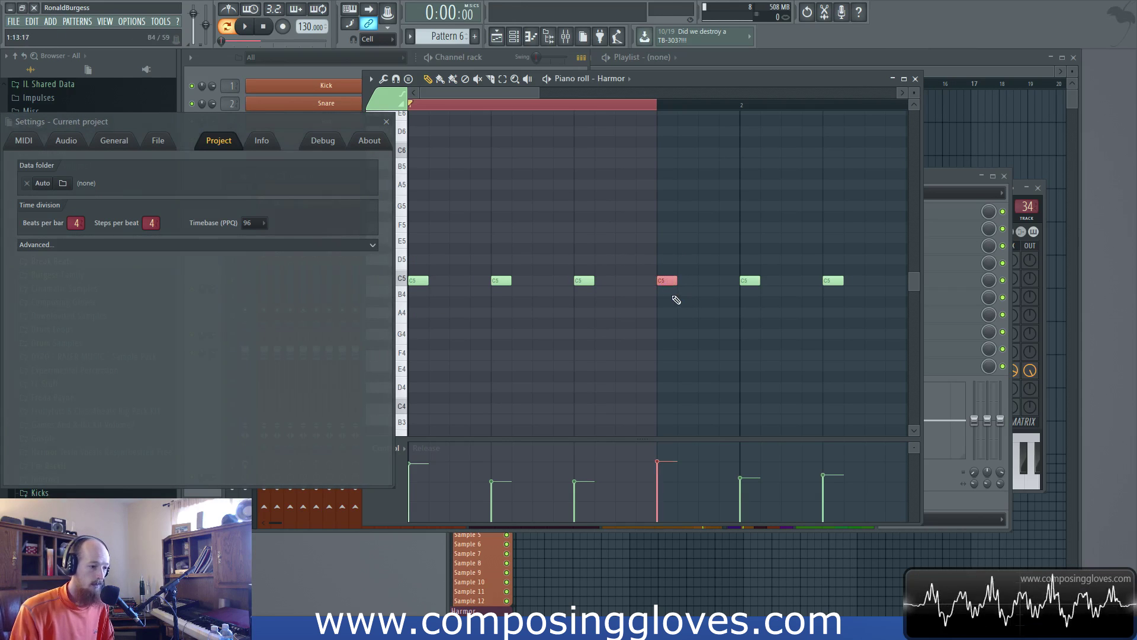
drag(673, 469, 666, 483)
click(584, 281)
drag(579, 481, 582, 466)
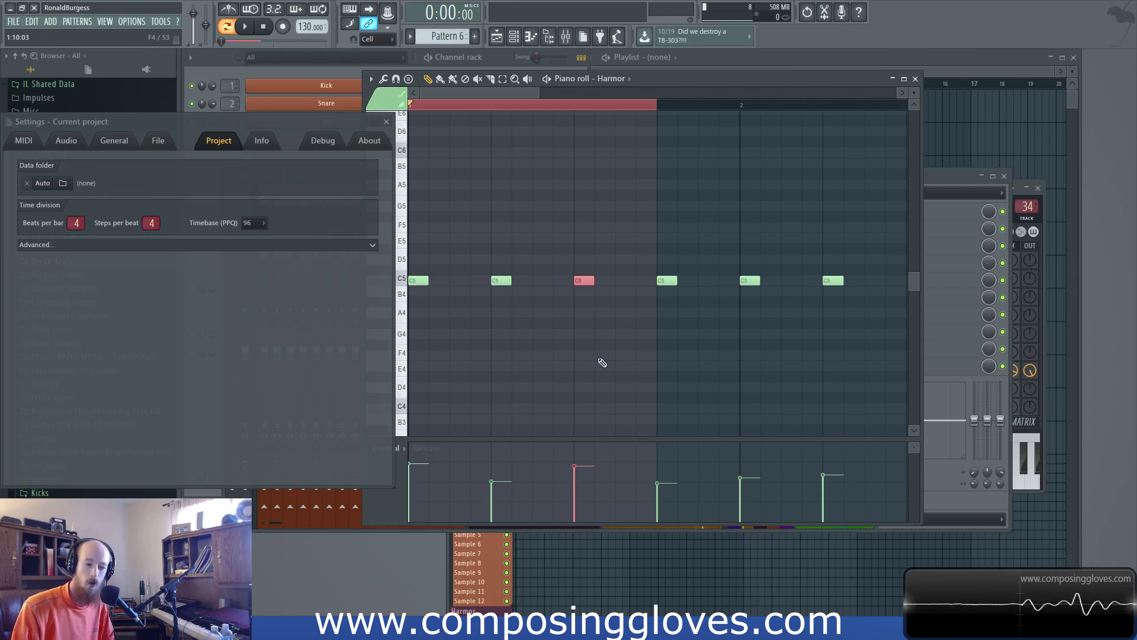
Compare the accented first note with the weaker second and fourth notes by selecting them, and clear the selection.
click(418, 280)
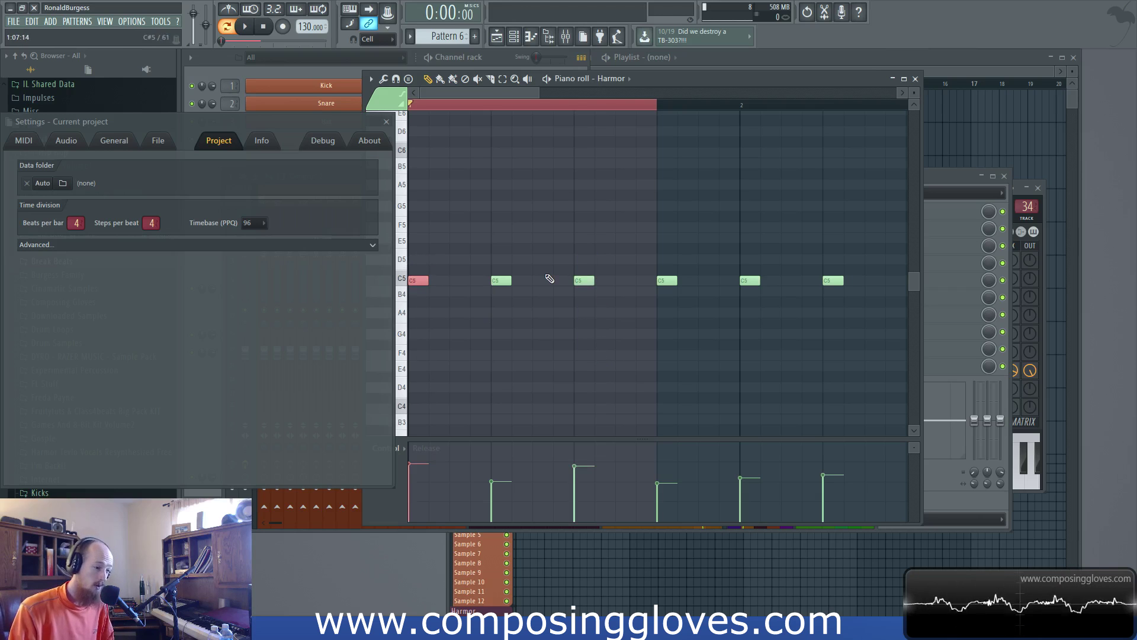
click(501, 281)
ctrl+click(667, 280)
click(656, 383)
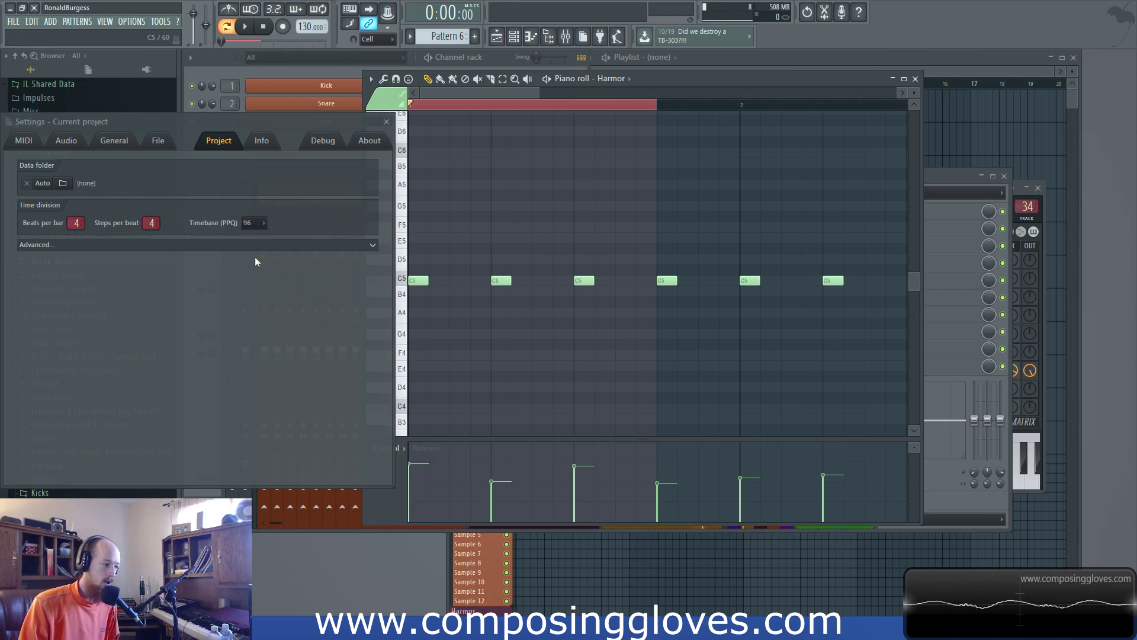
Set the beats per bar to 3 and lower the third C5 note's velocity to about the second note's level.
scroll(76, 223, down, 1)
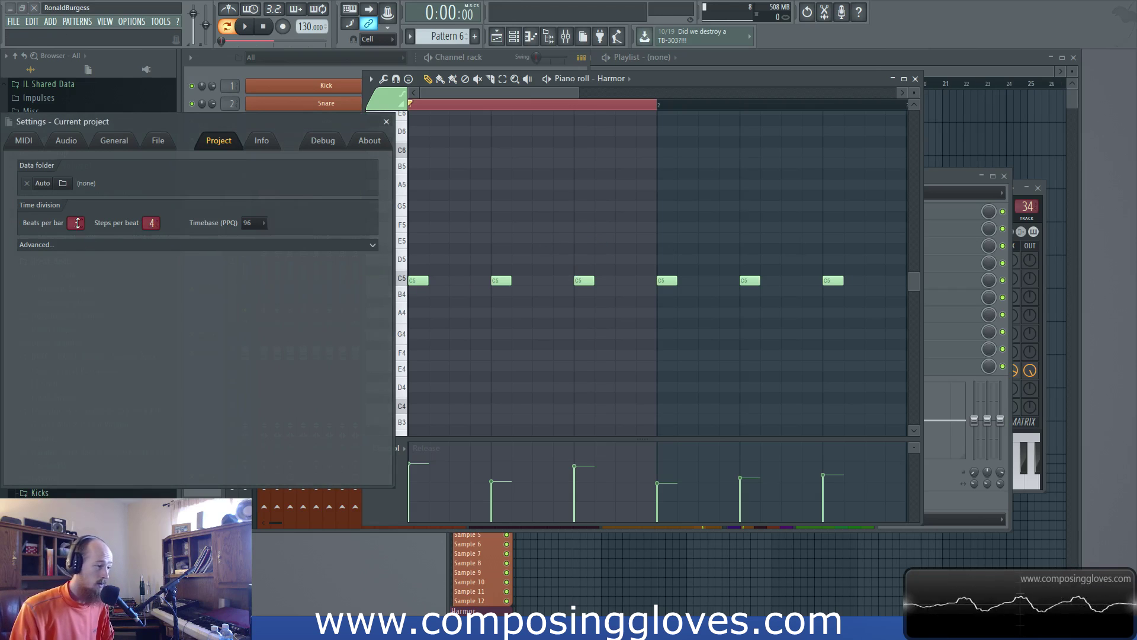
click(584, 280)
drag(578, 465, 583, 486)
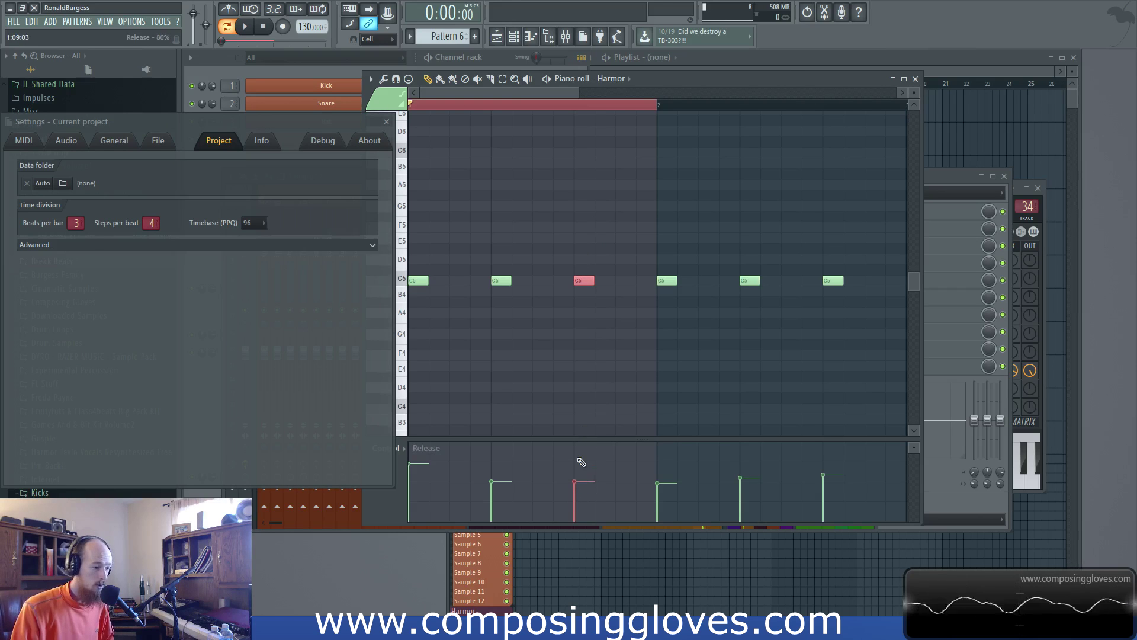
drag(616, 256, 398, 284)
click(490, 308)
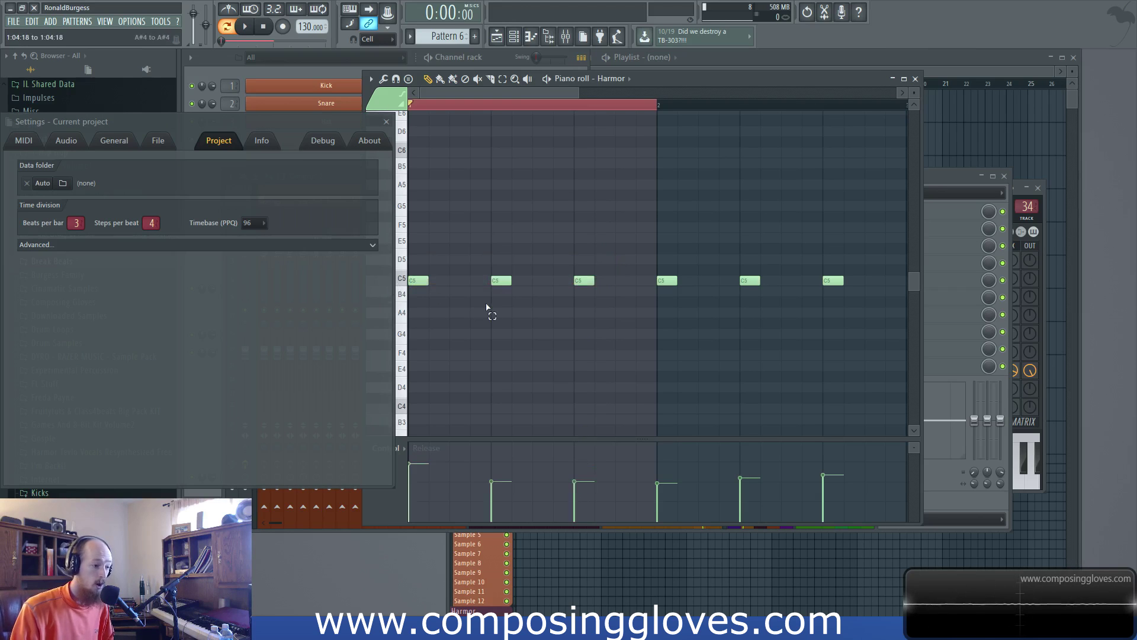
Clear the time selection over bar 1 and move the piano roll window clear of the settings window.
scroll(491, 308, down, 2)
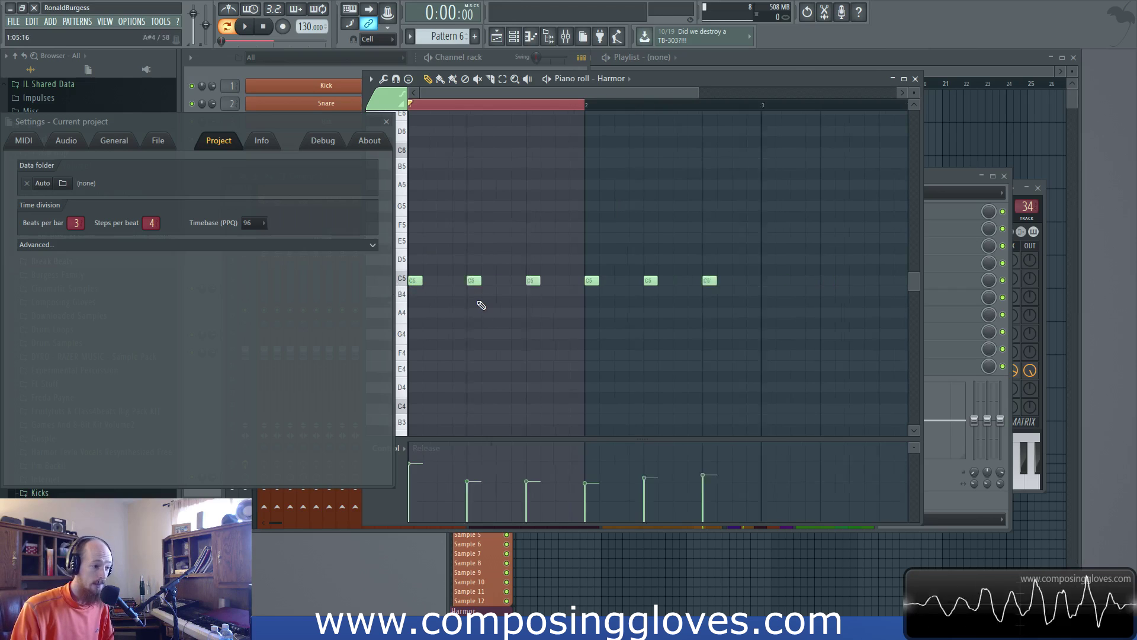
scroll(476, 300, up, 2)
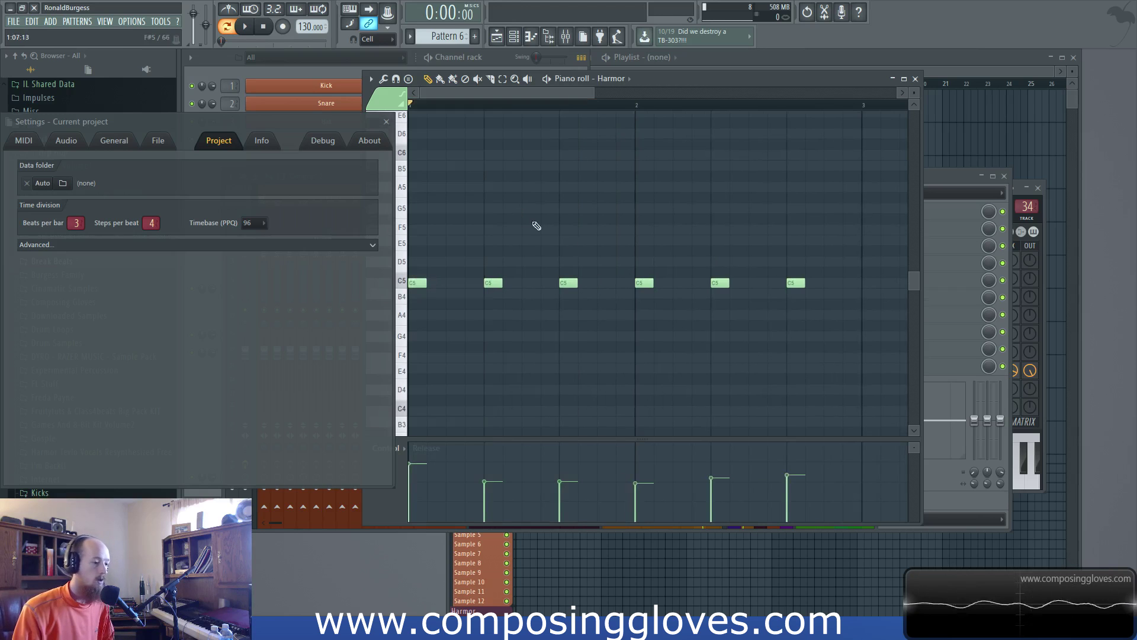
scroll(589, 308, down, 1)
scroll(710, 311, down, 1)
scroll(617, 338, down, 3)
scroll(616, 338, up, 1)
drag(678, 84, 723, 67)
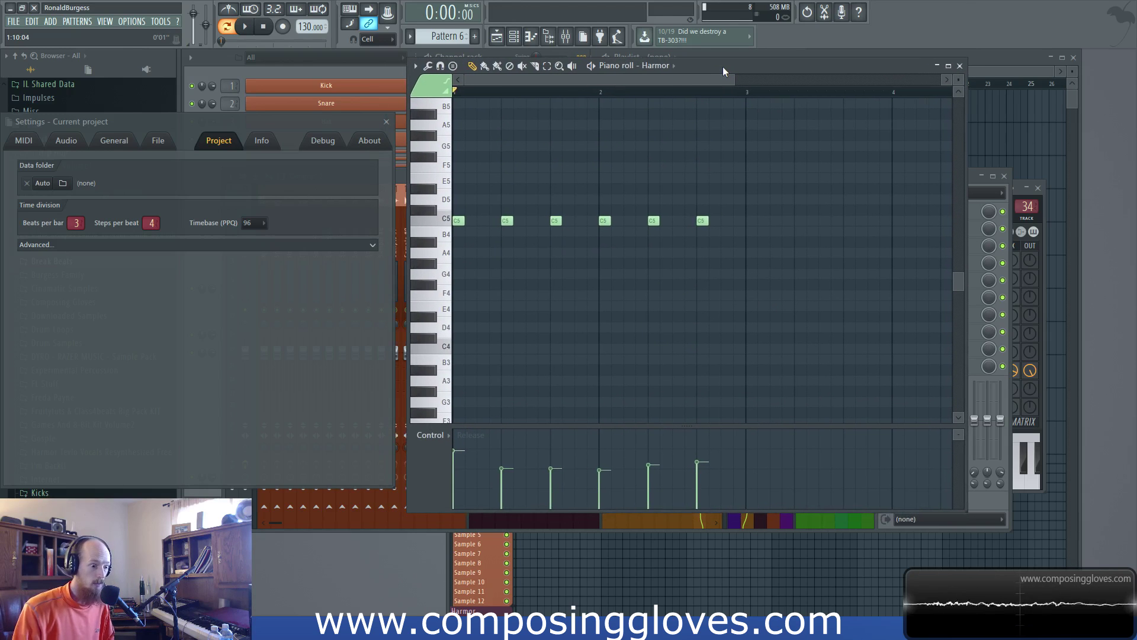
drag(716, 208, 432, 253)
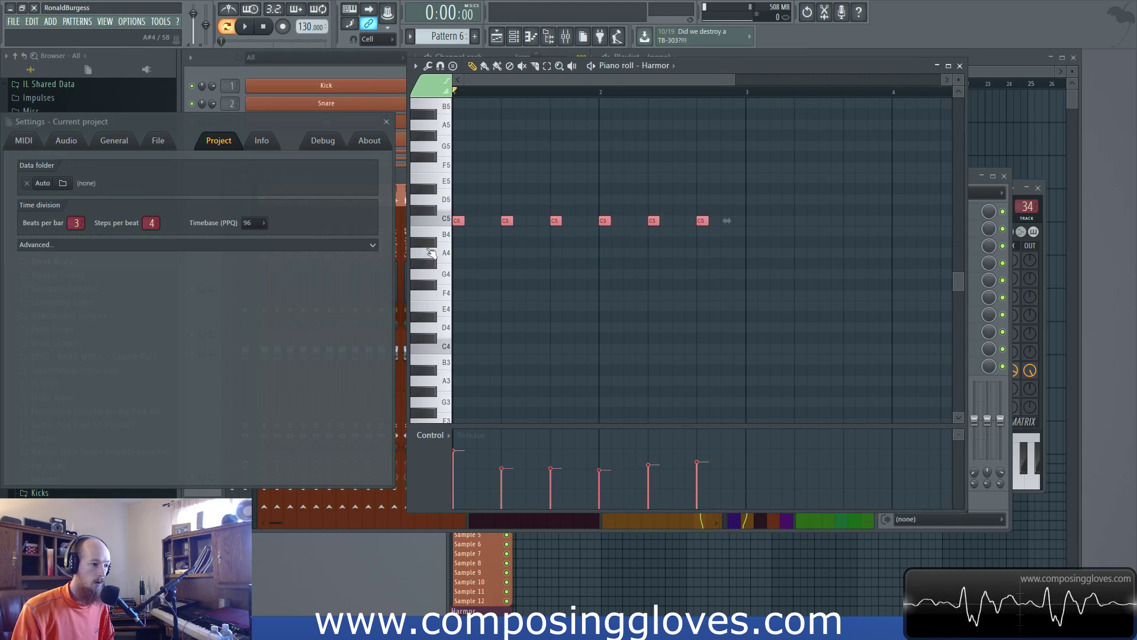
click(503, 249)
Check the project's Timebase (PPQ) options and examine the bar and beat grid around the six C5 notes.
scroll(516, 257, up, 3)
scroll(697, 249, down, 3)
scroll(697, 249, up, 4)
scroll(616, 281, down, 3)
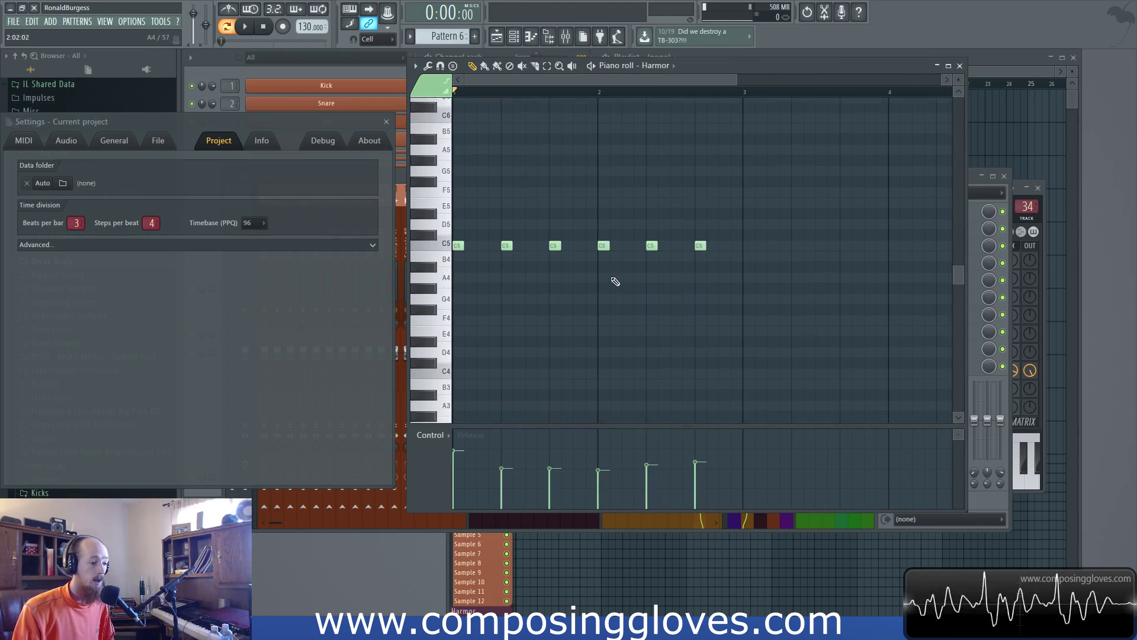
click(255, 225)
click(253, 226)
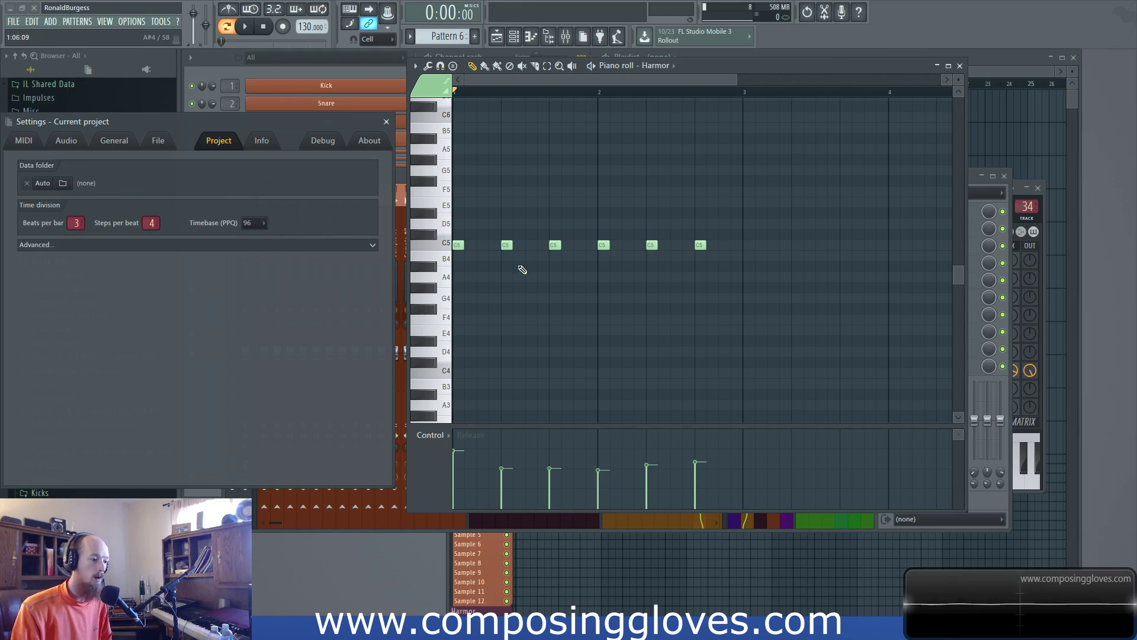
ctrl+scroll(526, 272, up, 1)
scroll(590, 267, down, 1)
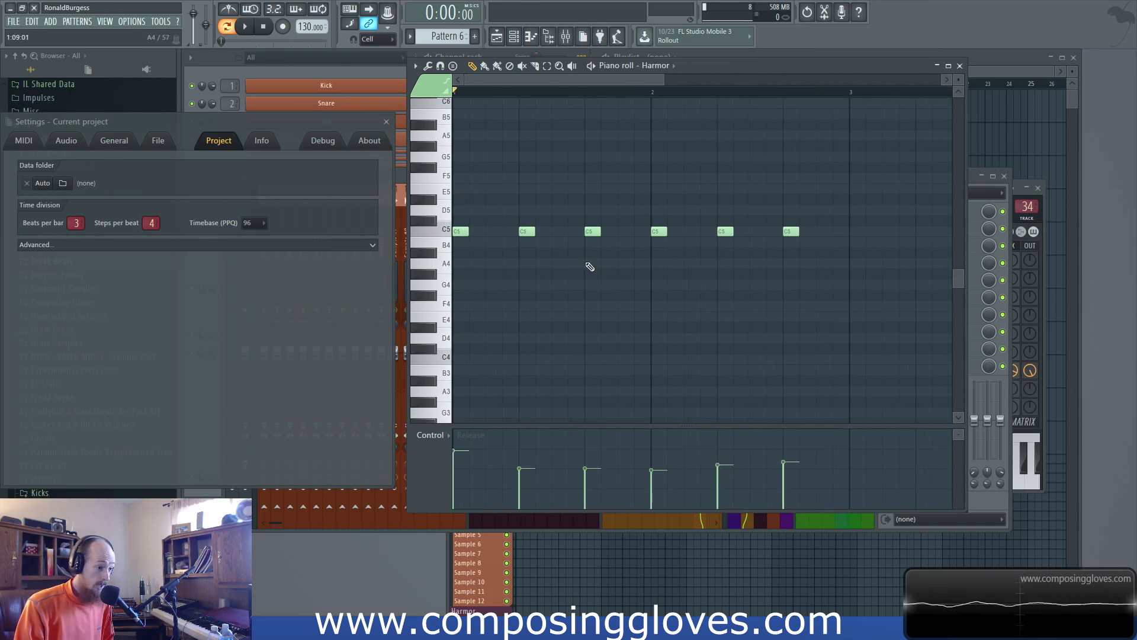
ctrl+scroll(589, 269, down, 3)
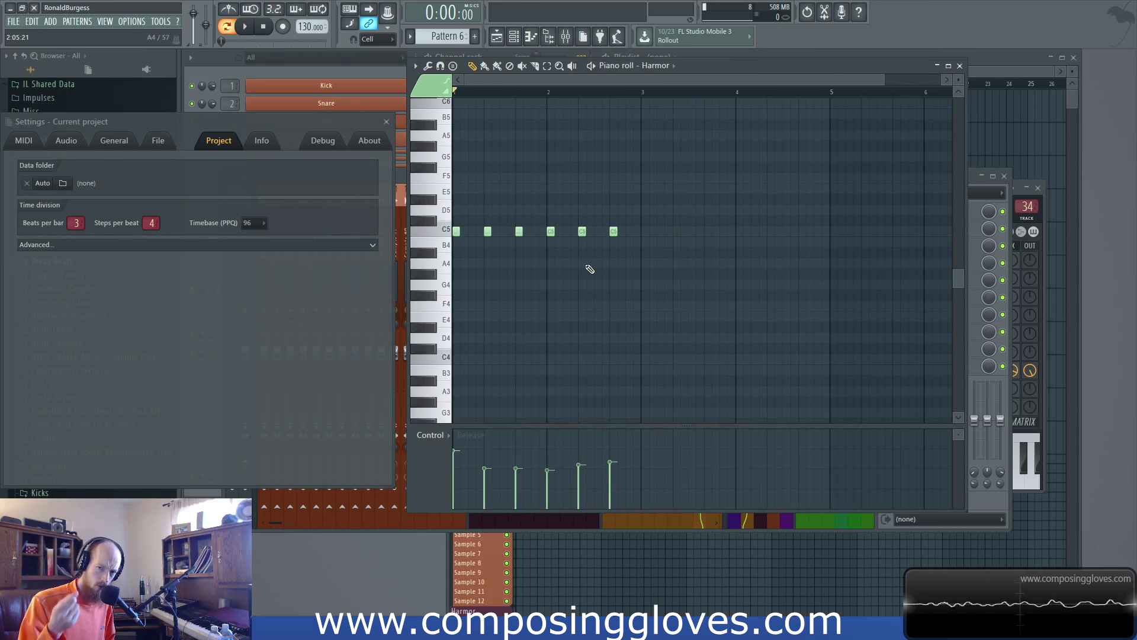